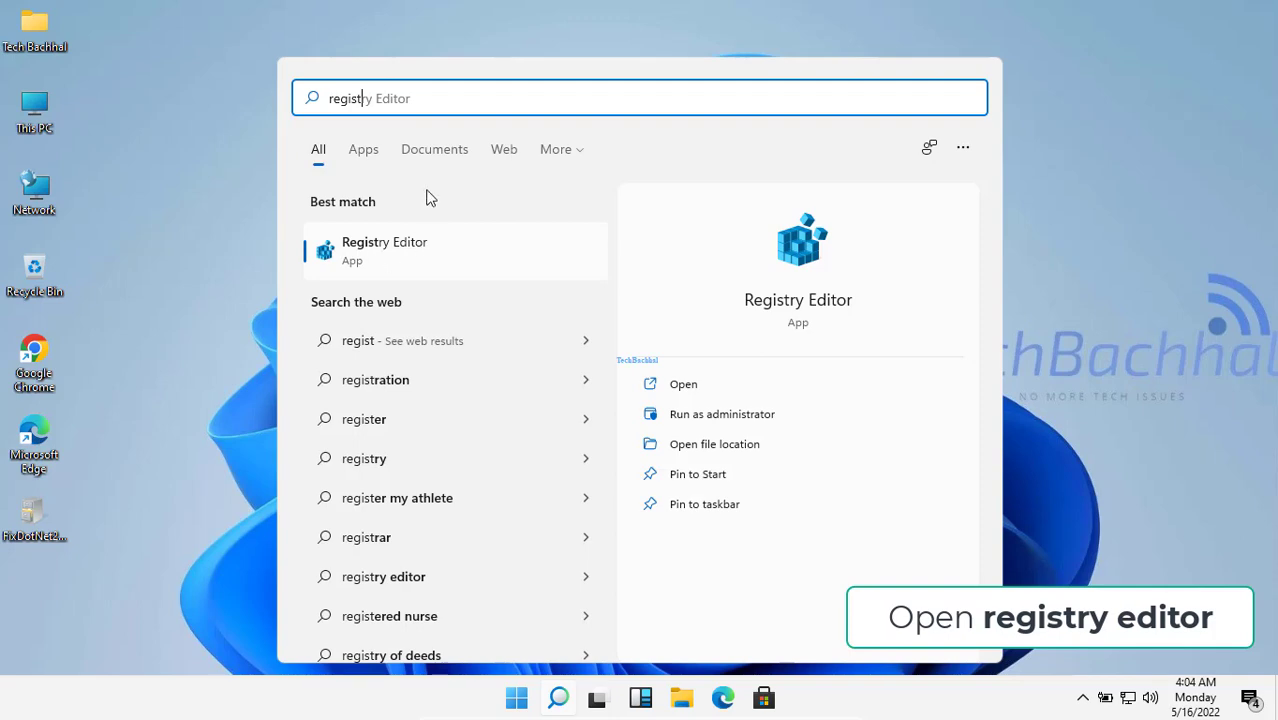
# Run Registry Editor as administrator and export the entire registry to the Documents folder under the name task 1
pyautogui.click(712, 422)
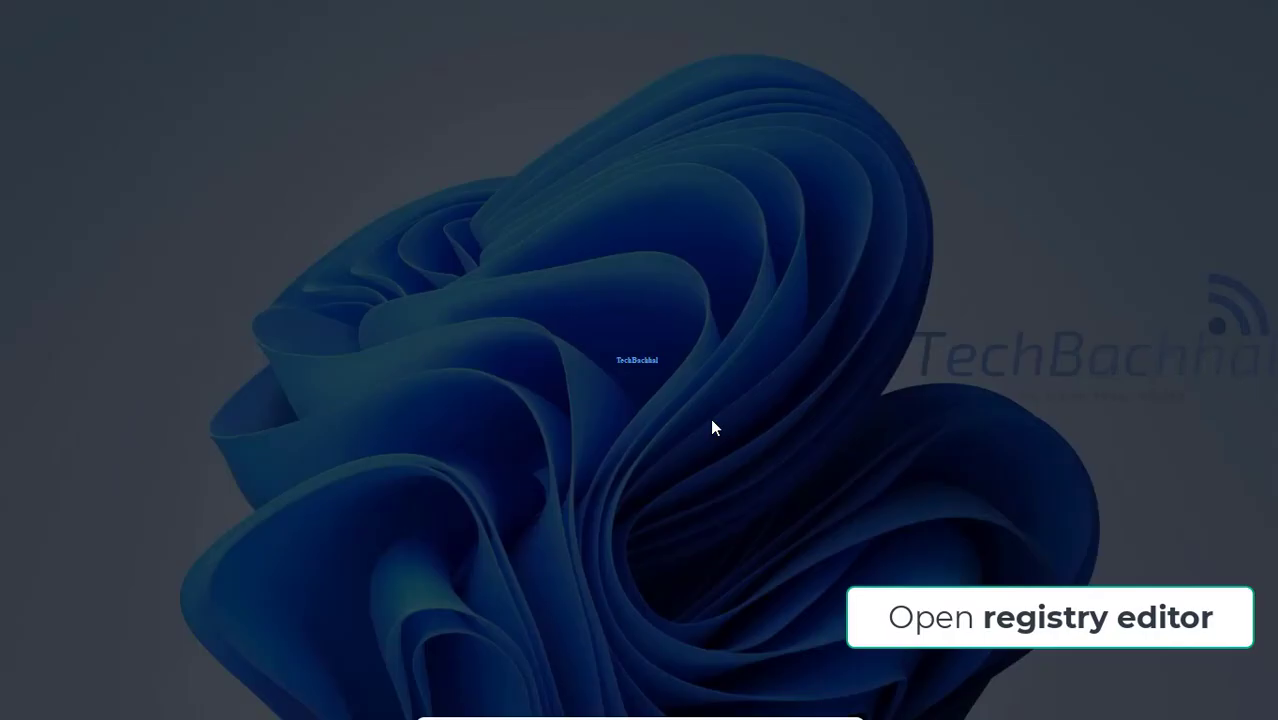
pyautogui.click(580, 478)
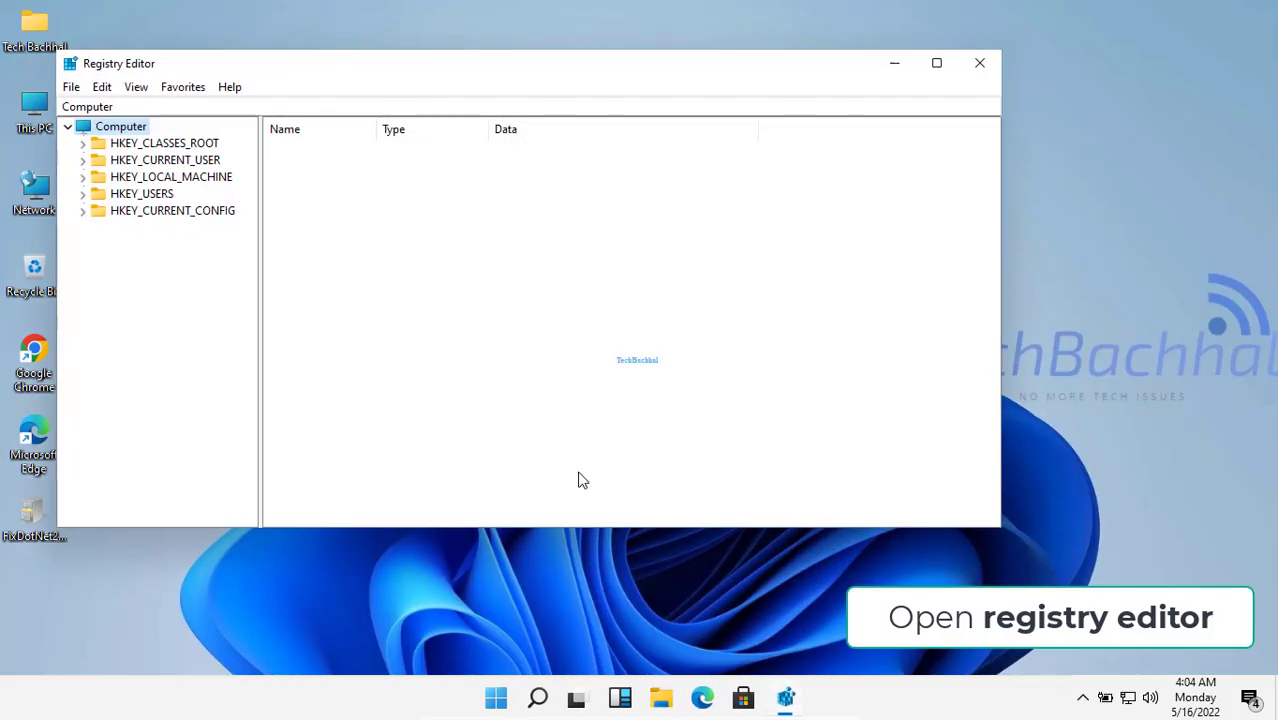
pyautogui.click(71, 87)
pyautogui.click(120, 131)
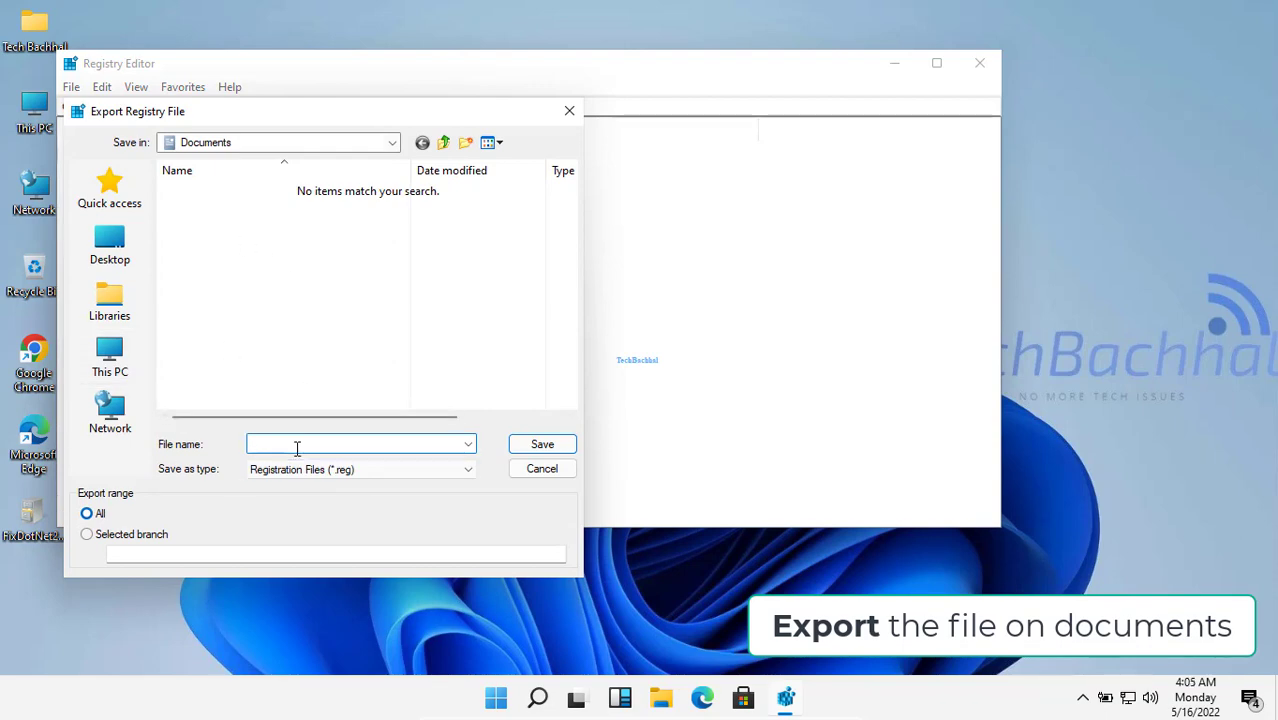
pyautogui.write('task 1')
pyautogui.click(540, 444)
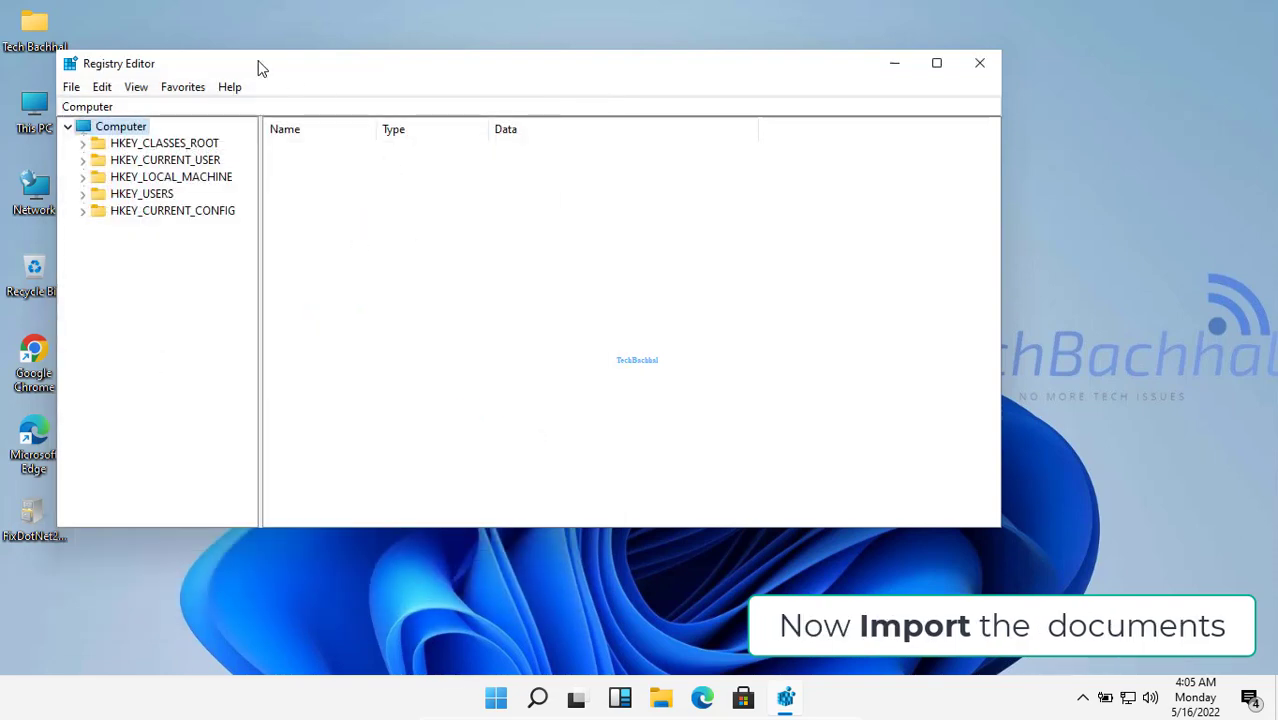
# Import the task 1 registration file from the Documents folder into the registry
pyautogui.click(71, 87)
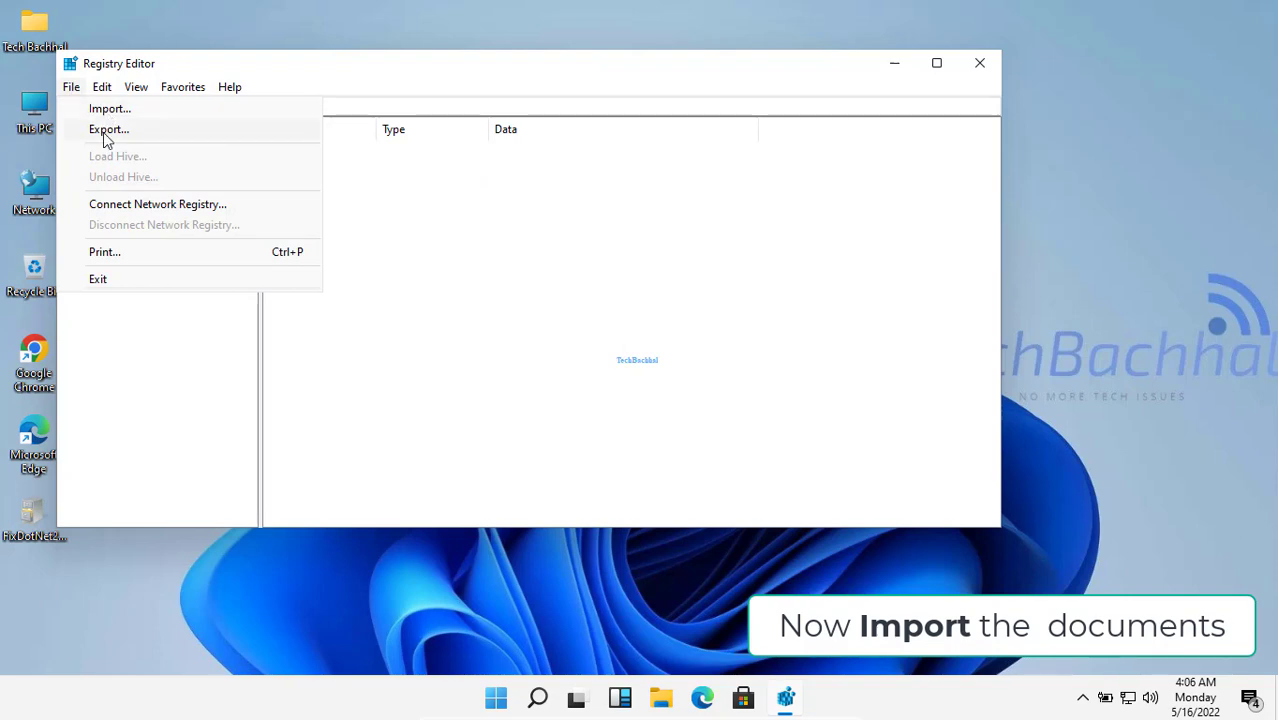
pyautogui.click(115, 110)
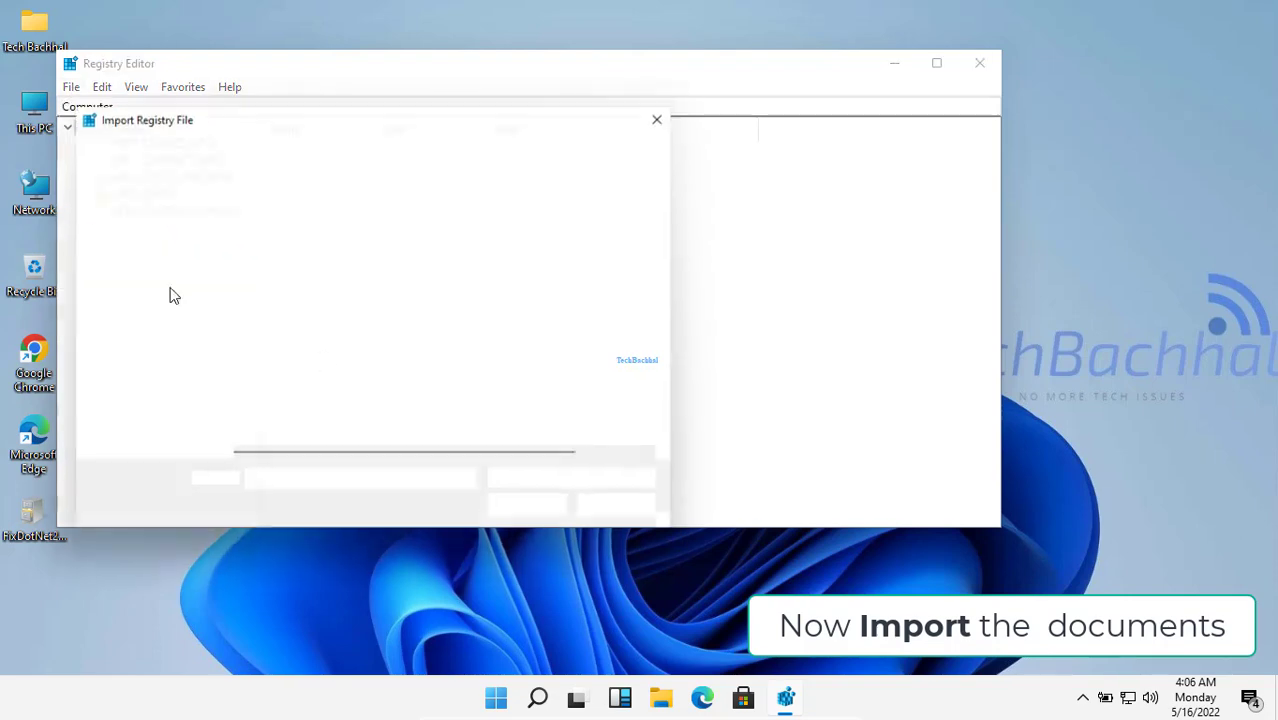
pyautogui.click(262, 248)
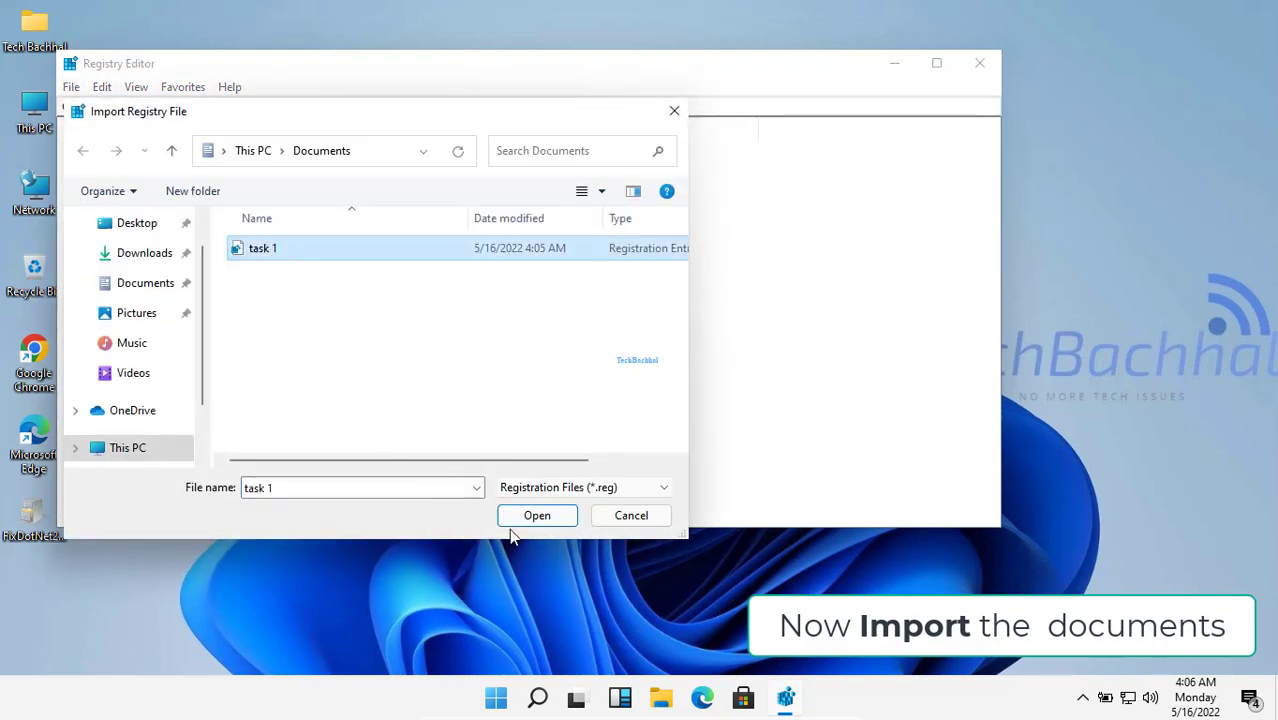
pyautogui.click(537, 516)
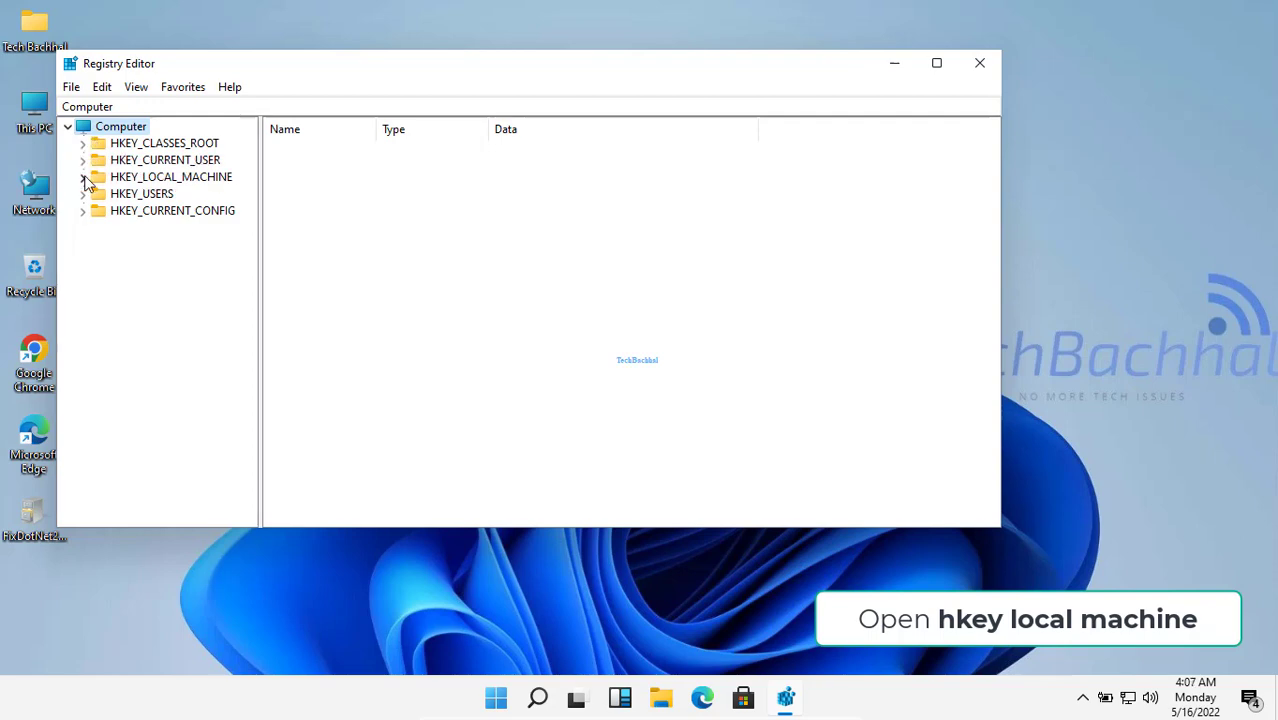
# Open the registry key HKEY_LOCAL_MACHINE\SYSTEM\CurrentControlSet\Control\FileSystem
pyautogui.click(84, 177)
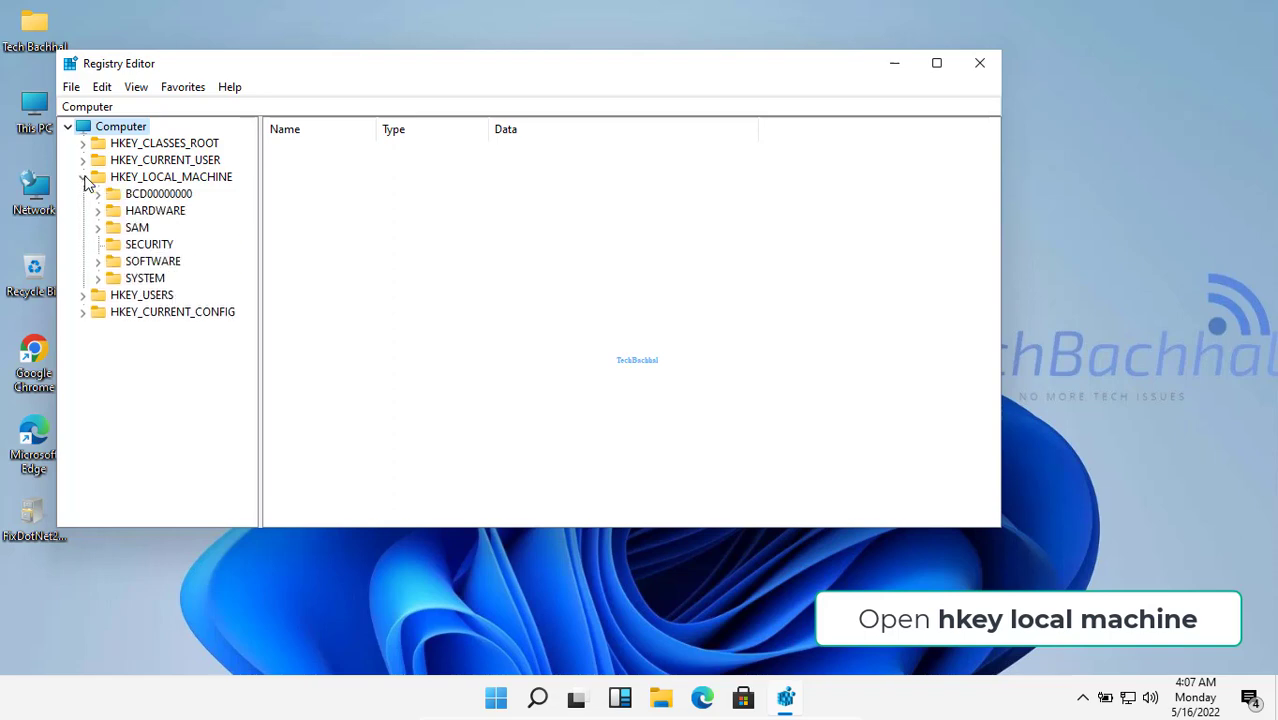
pyautogui.click(98, 280)
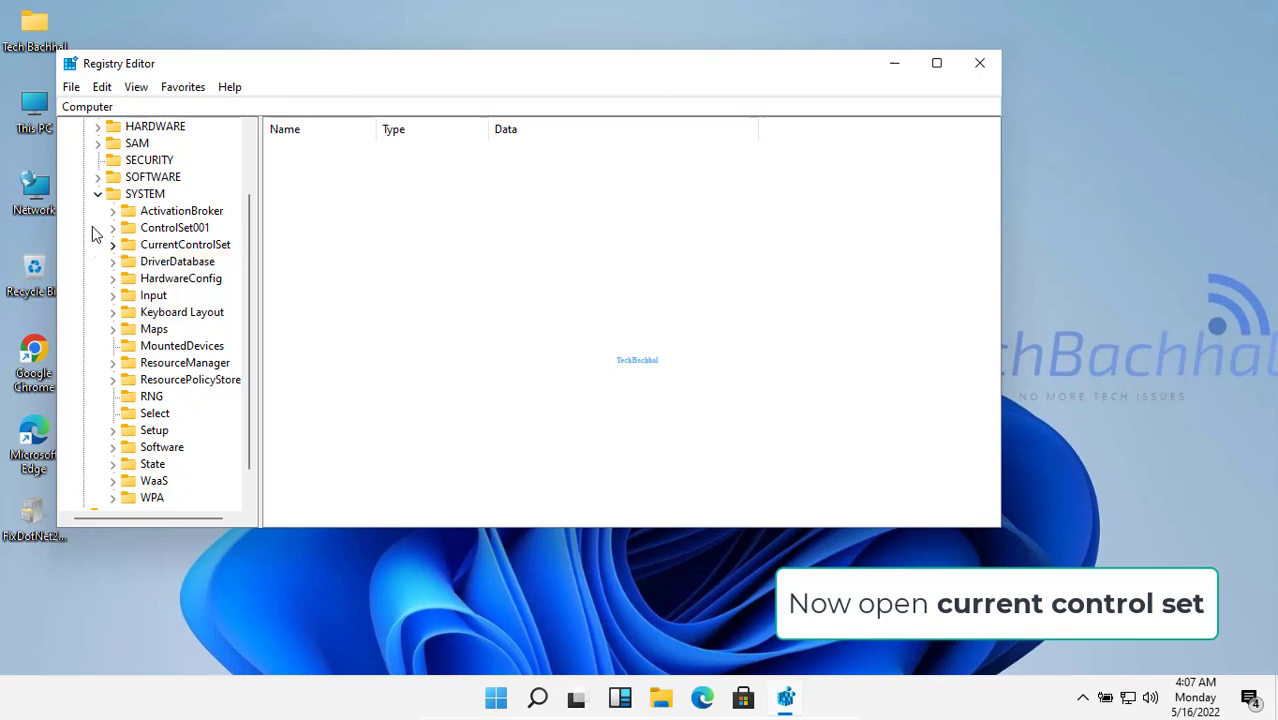
pyautogui.click(116, 246)
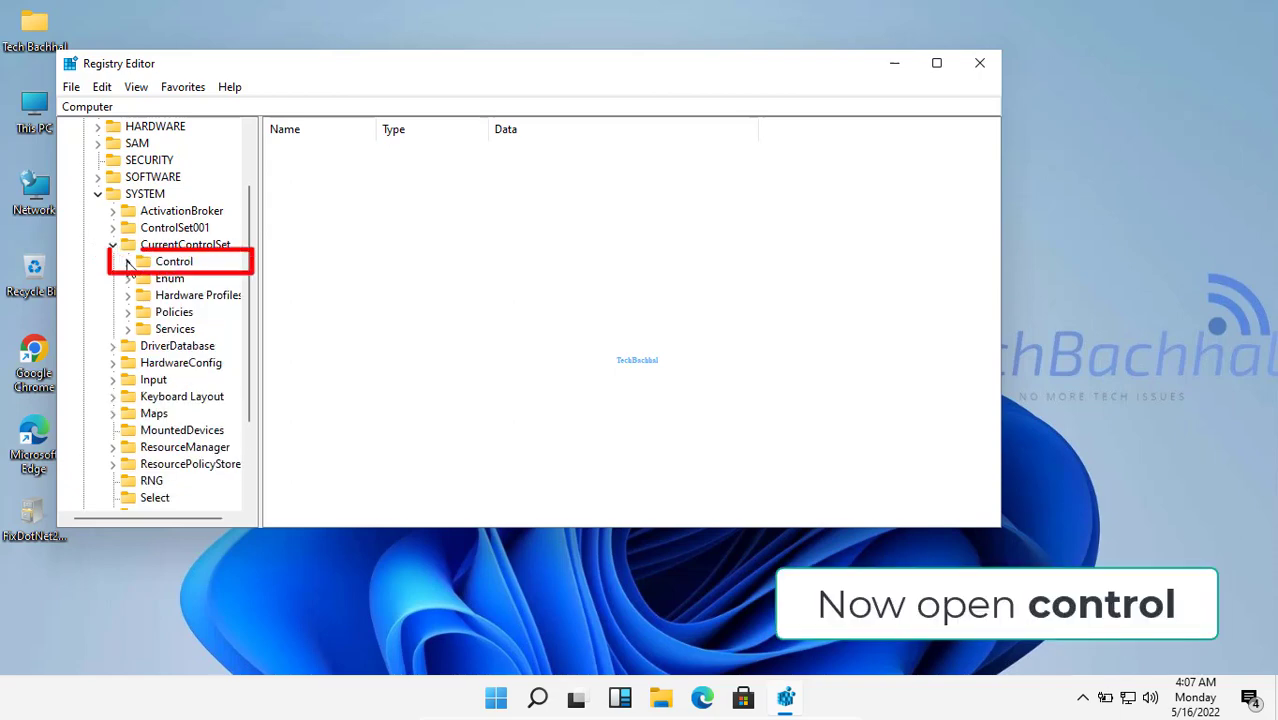
pyautogui.click(128, 261)
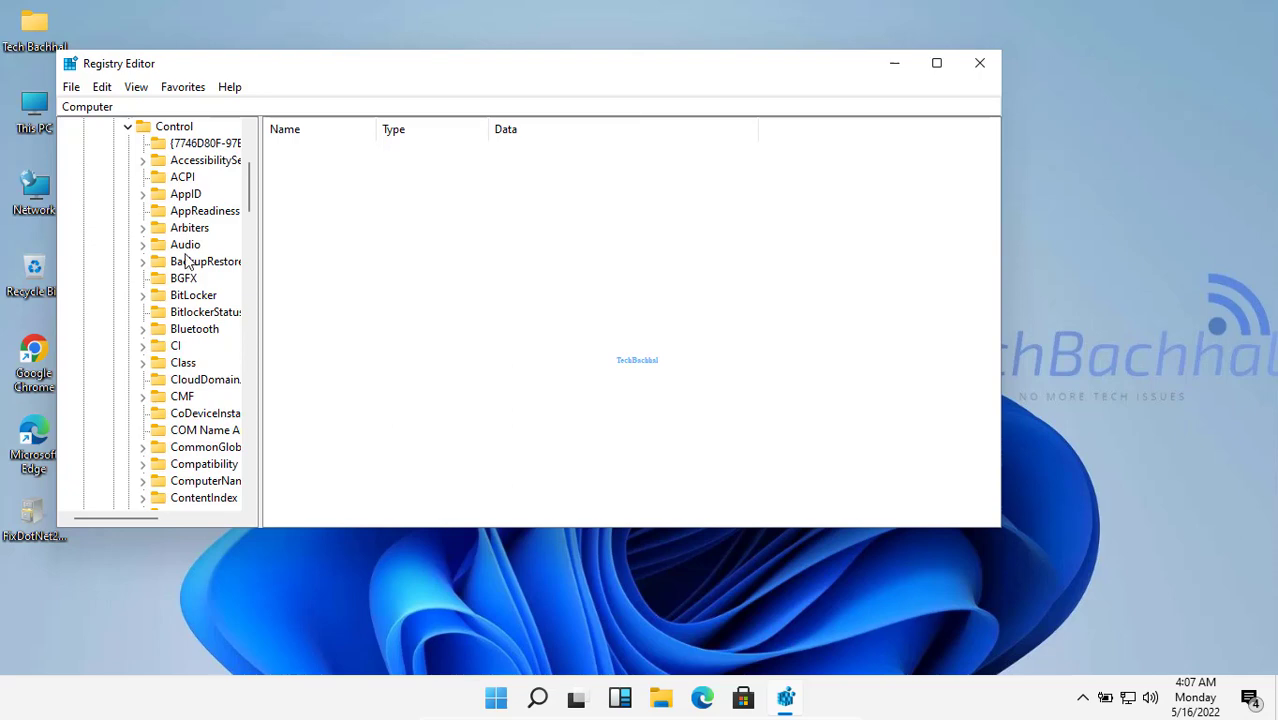
pyautogui.scroll(-9, 183, 325)
pyautogui.scroll(-4, 190, 320)
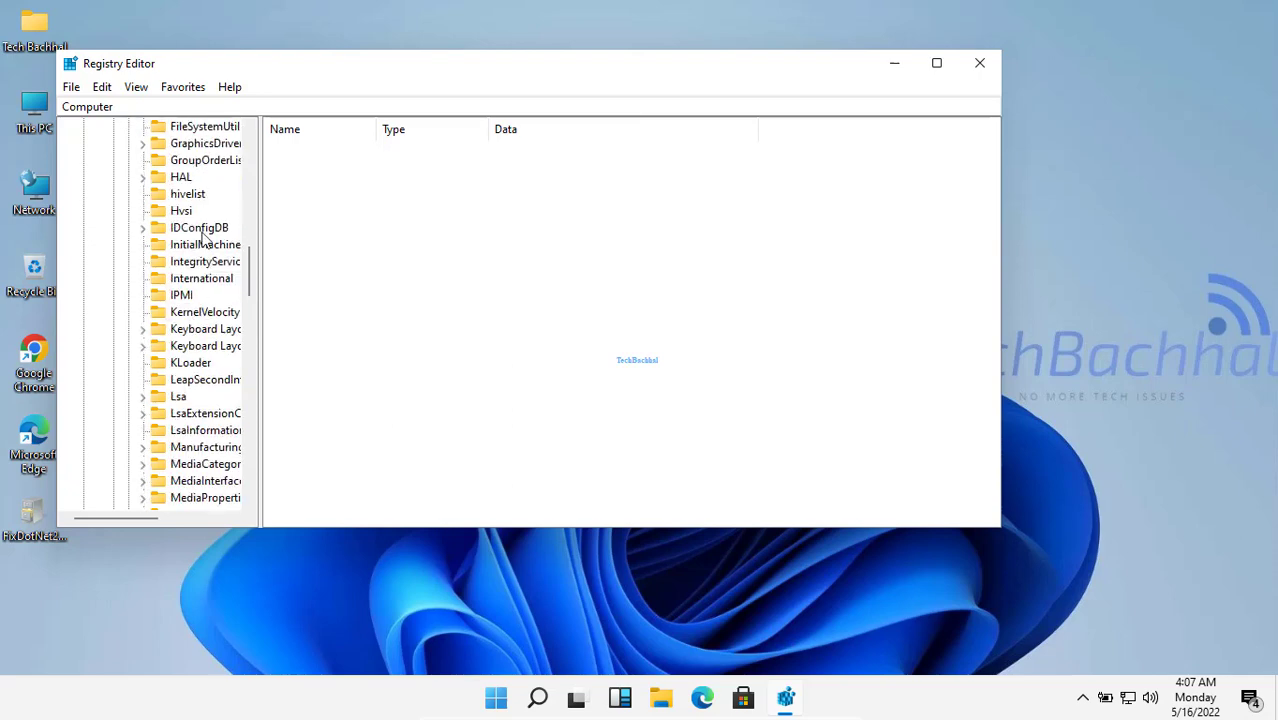
pyautogui.scroll(5, 200, 240)
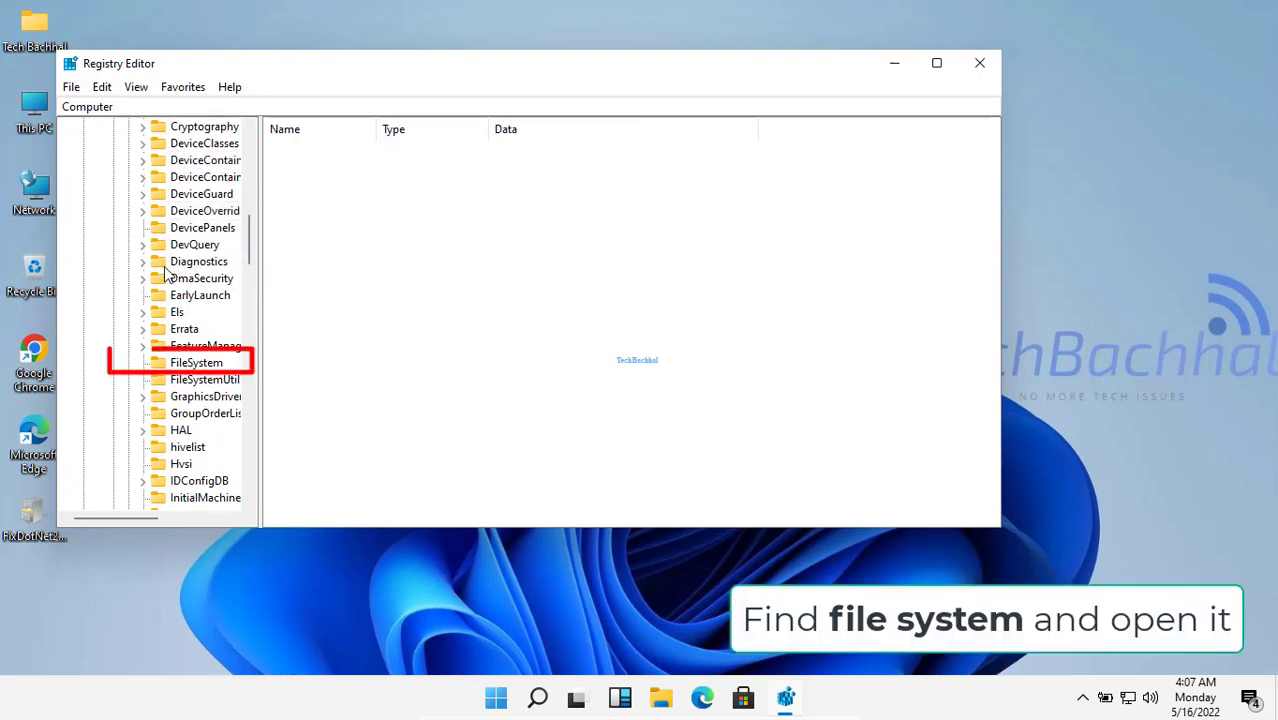
pyautogui.click(163, 362)
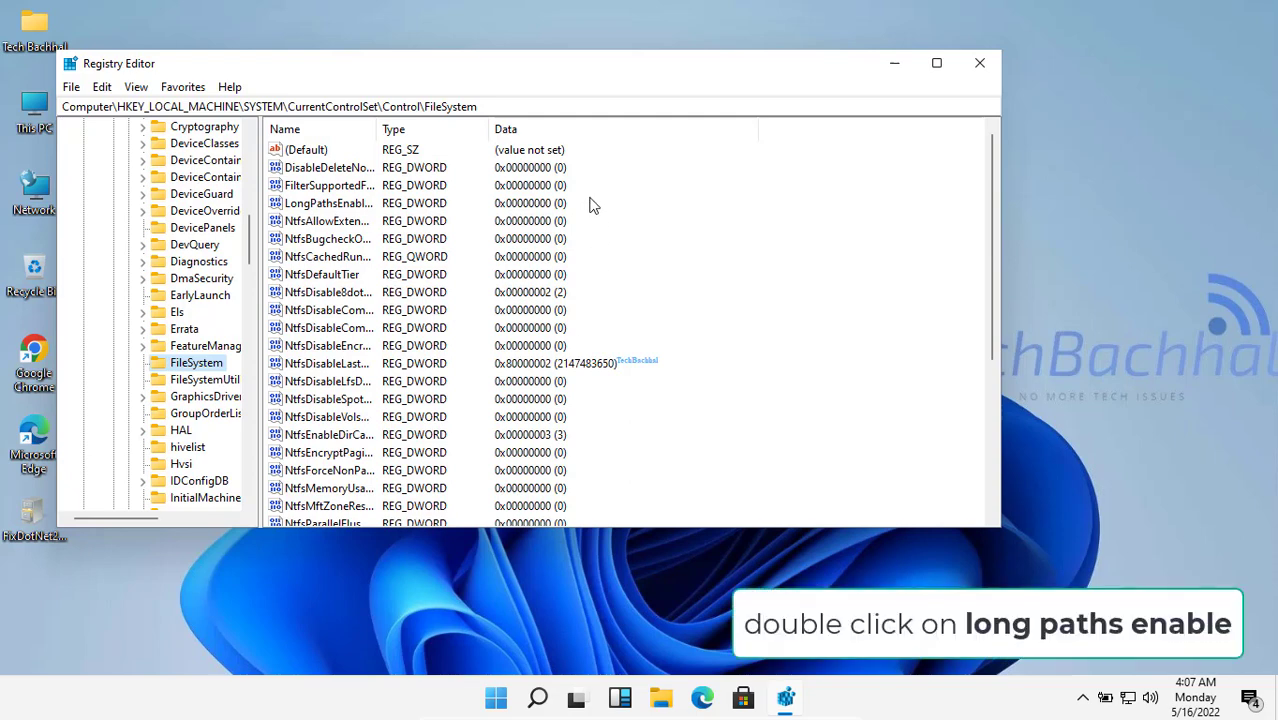
# Set the LongPathsEnabled DWORD in the FileSystem key to 1 to enable long paths
pyautogui.scroll(-5, 590, 205)
pyautogui.scroll(5, 590, 205)
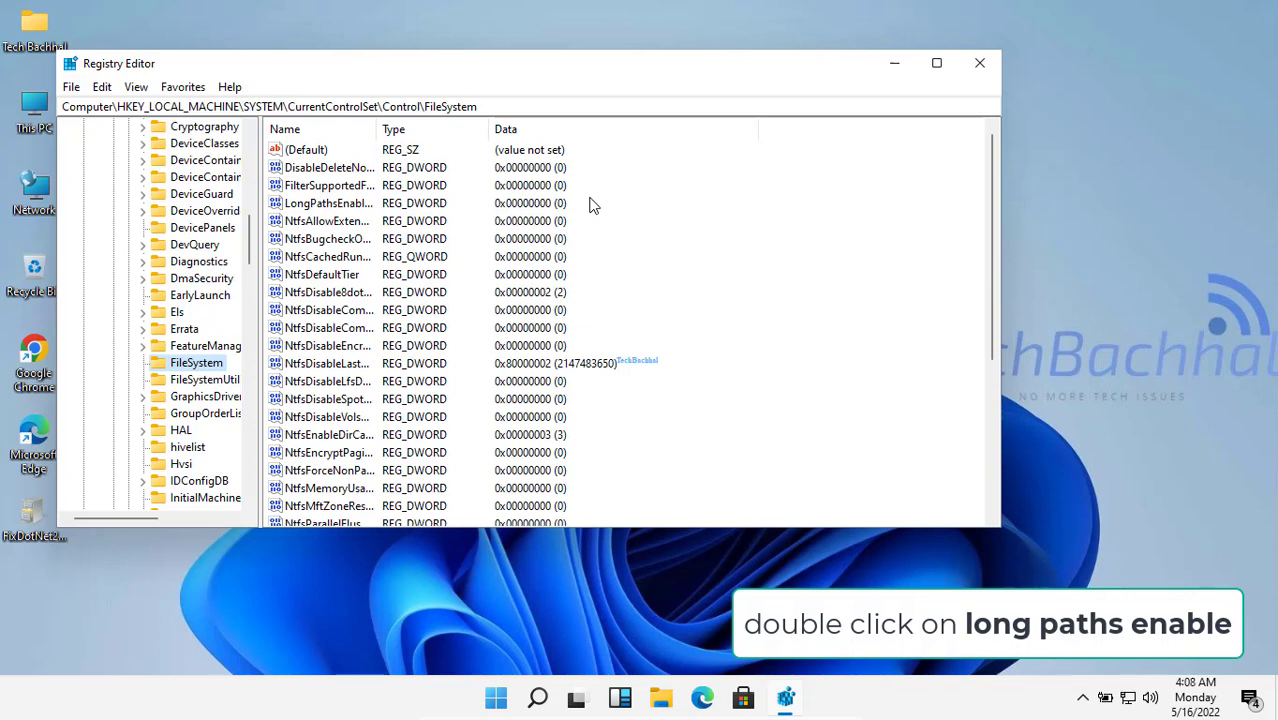
pyautogui.click(318, 204)
pyautogui.doubleClick(318, 204)
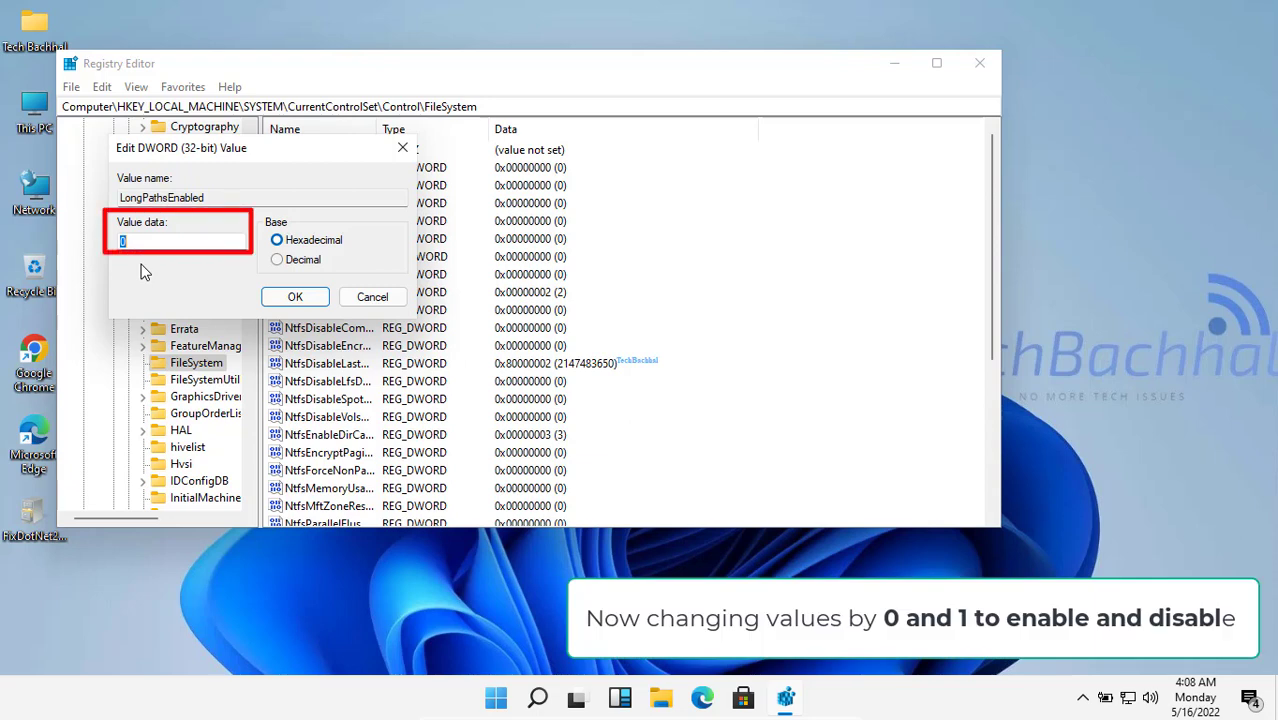
pyautogui.write('1')
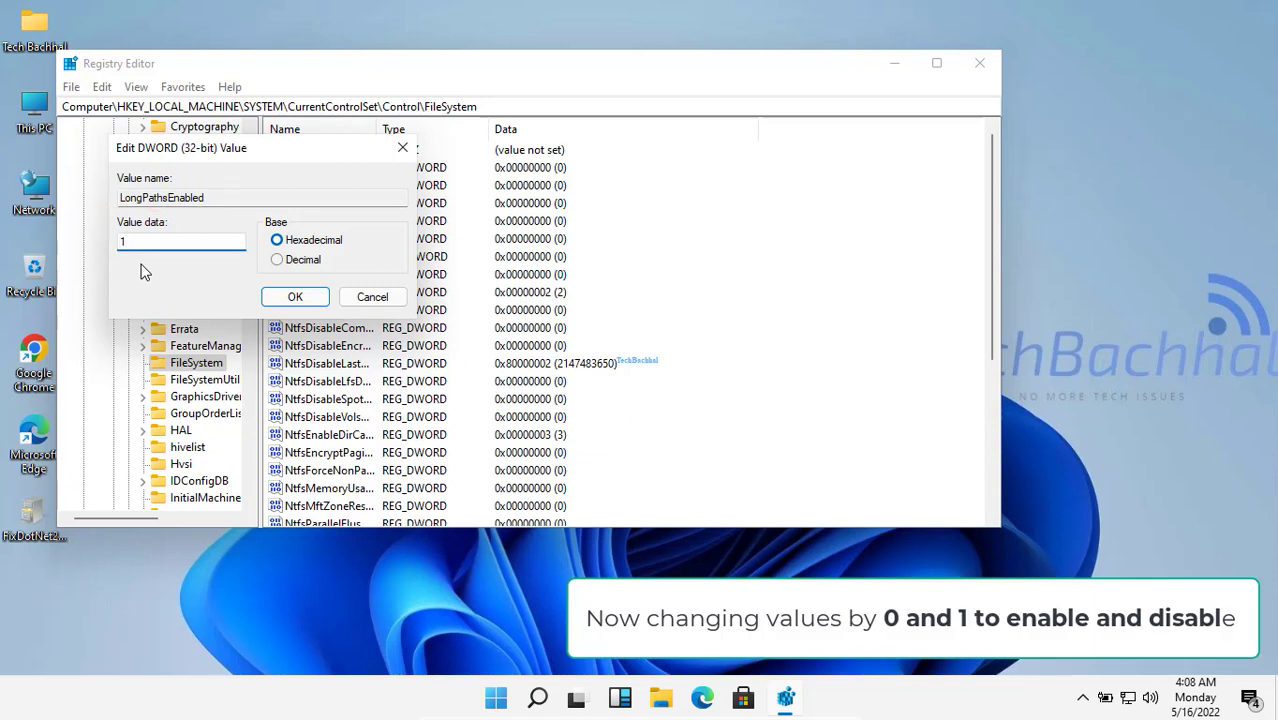
pyautogui.click(295, 296)
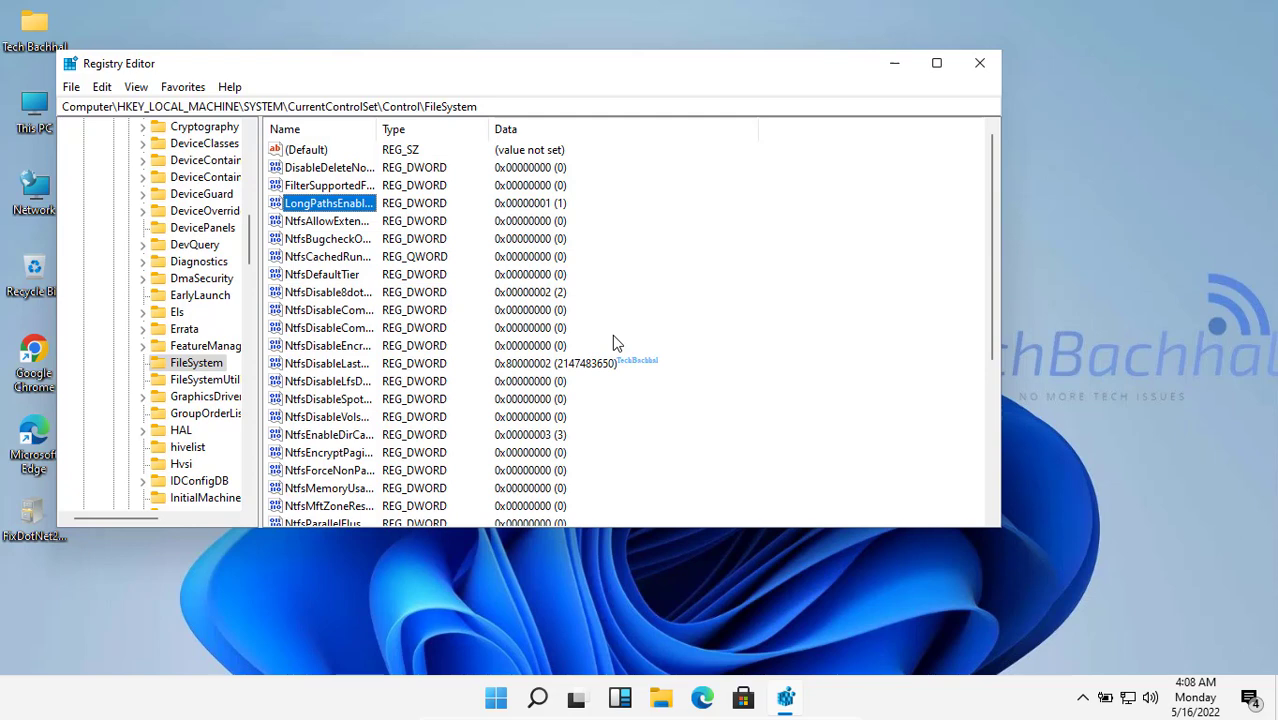
# Disable long paths by setting the LongPathsEnabled value data to 0
pyautogui.doubleClick(305, 205)
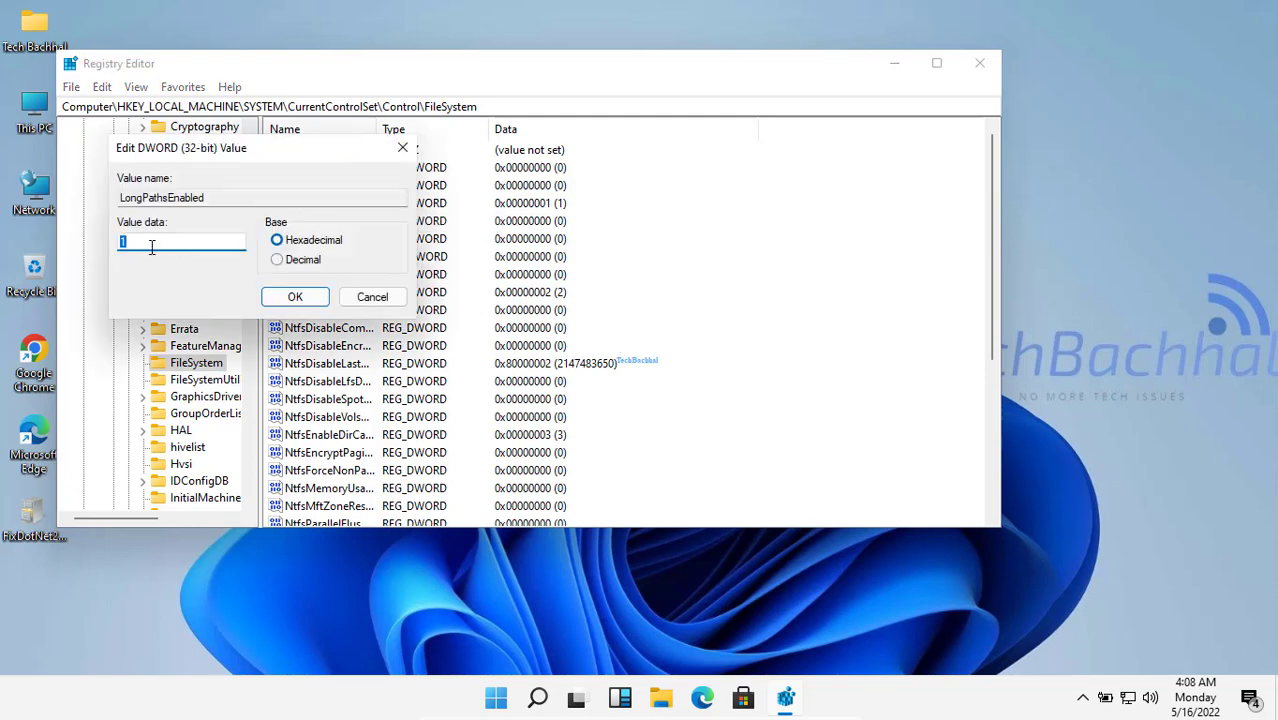
pyautogui.write('0')
pyautogui.click(295, 298)
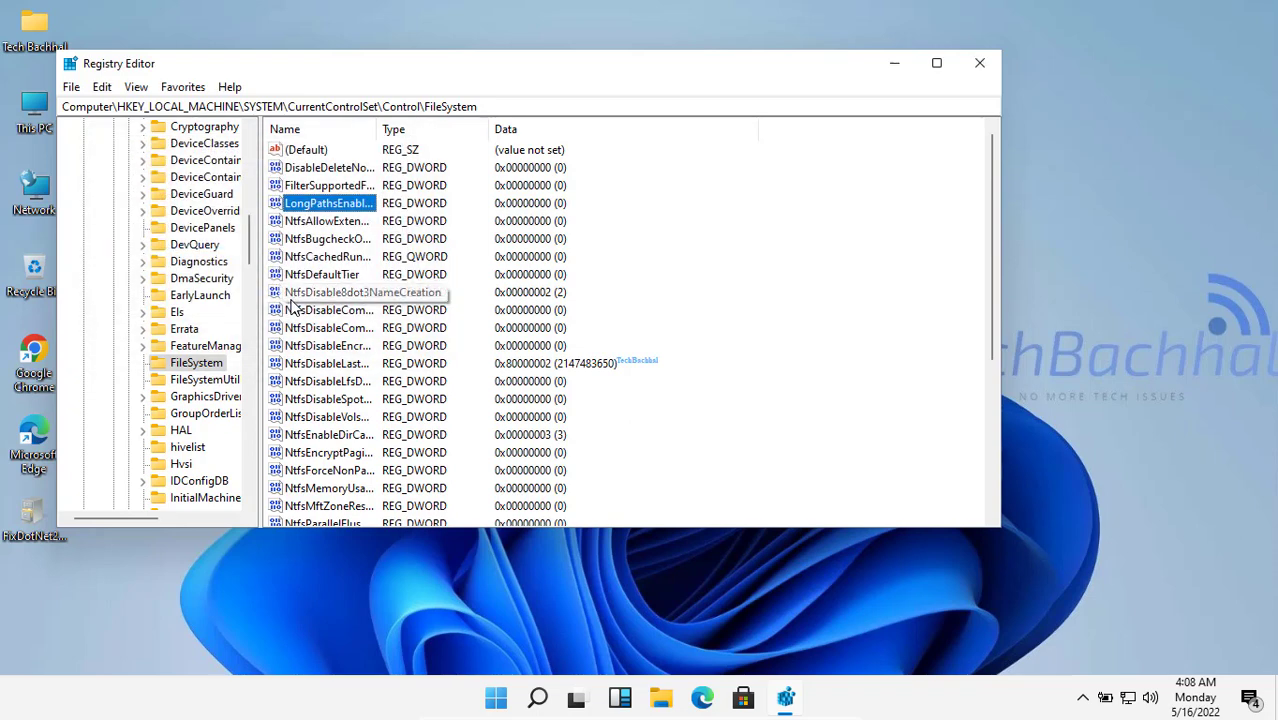
# Close Registry Editor and refresh the desktop
pyautogui.click(978, 65)
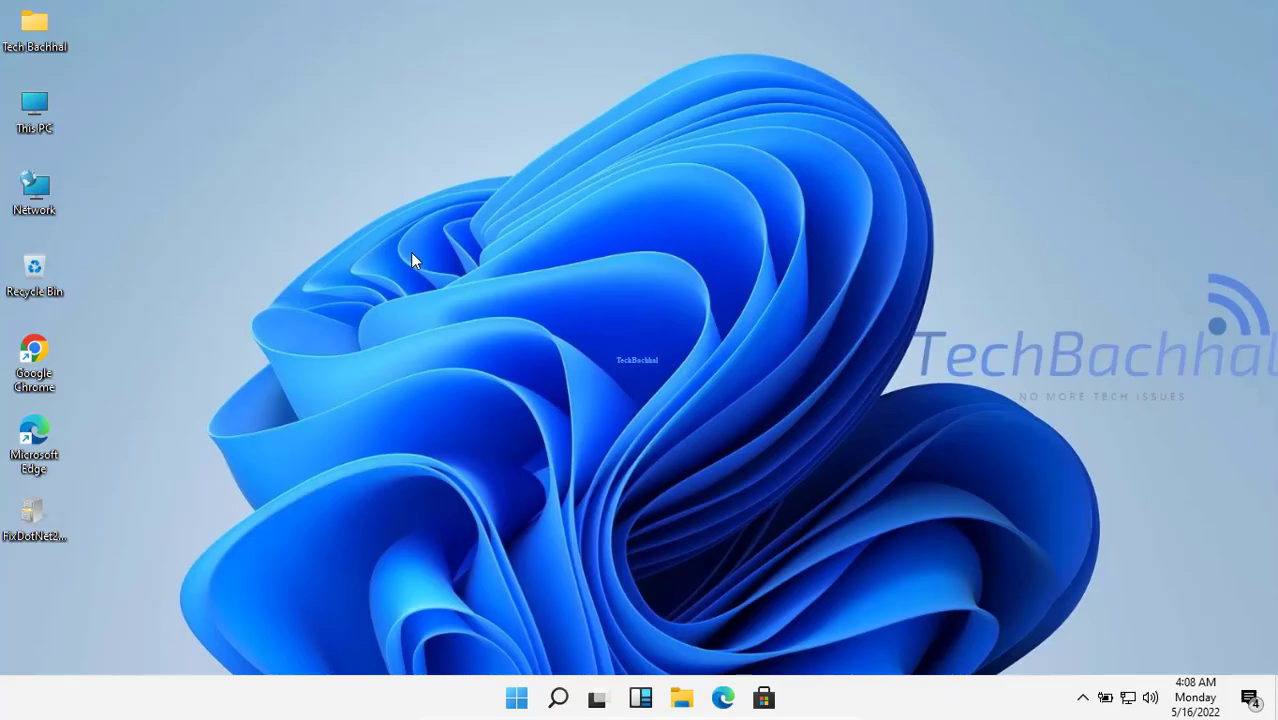
pyautogui.rightClick(412, 254)
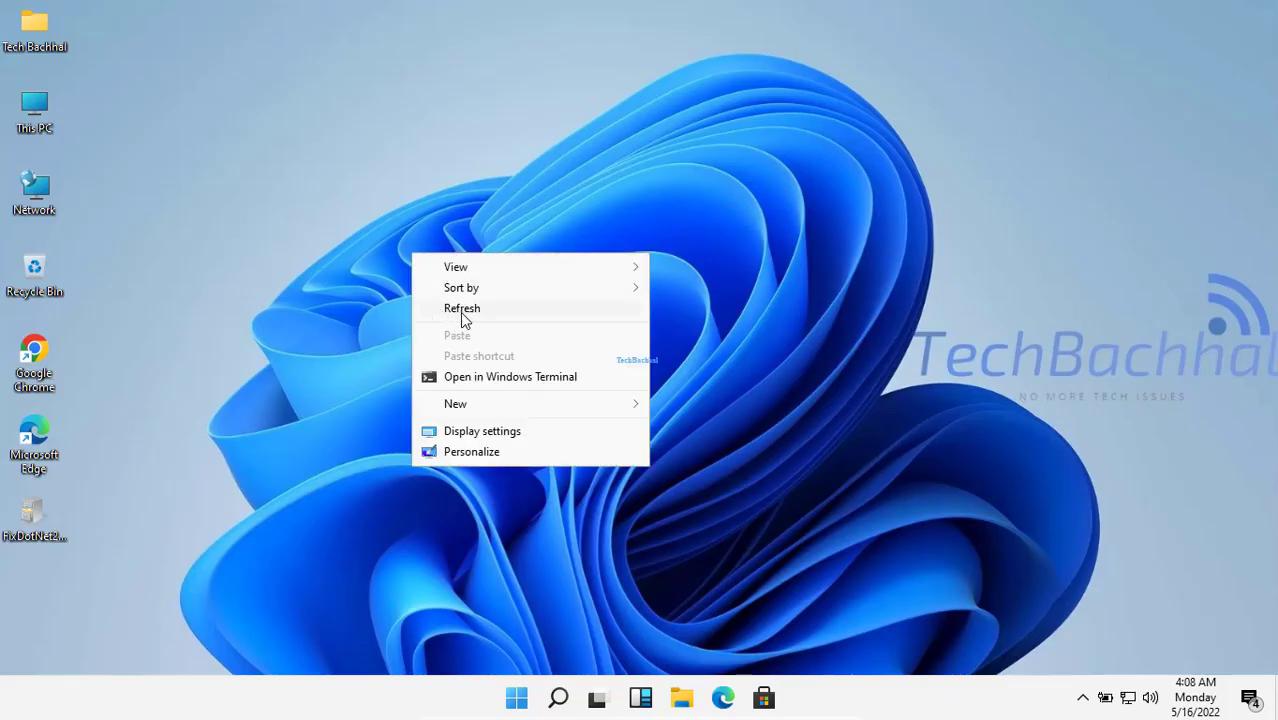
pyautogui.click(462, 309)
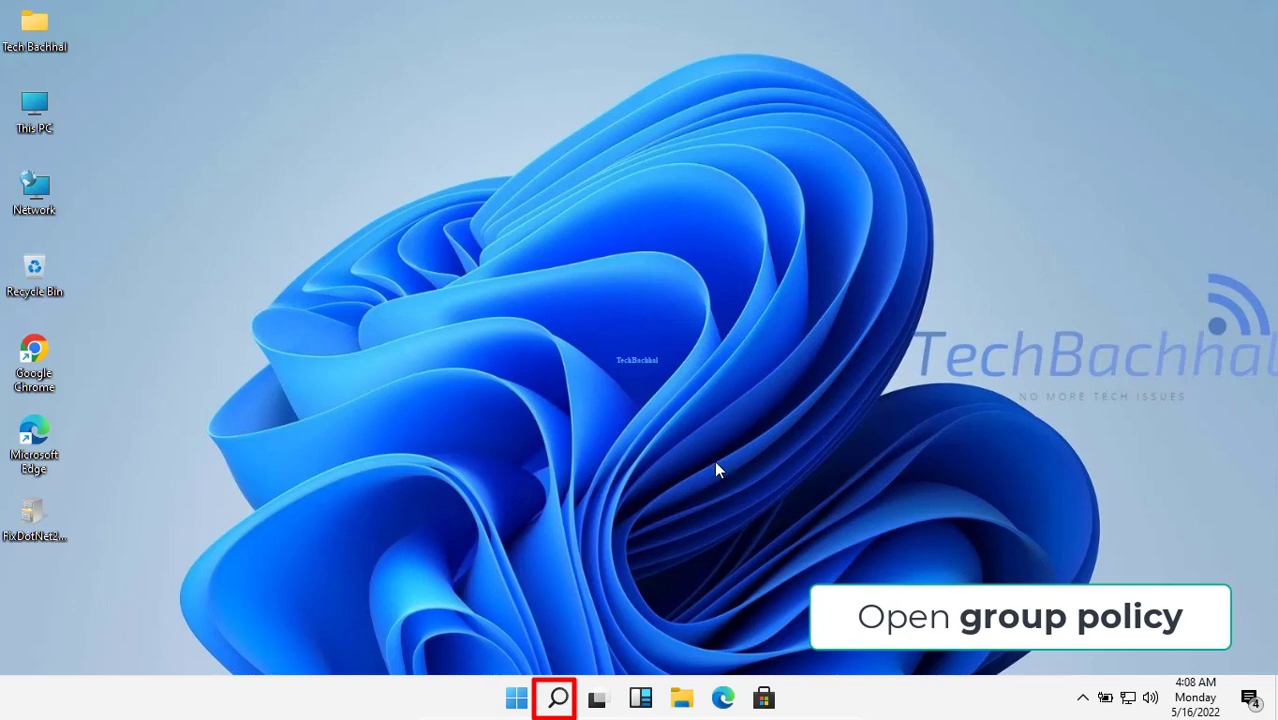
# Search Windows for "group", open Edit group policy and bring the Local Group Policy Editor to the front
pyautogui.click(563, 703)
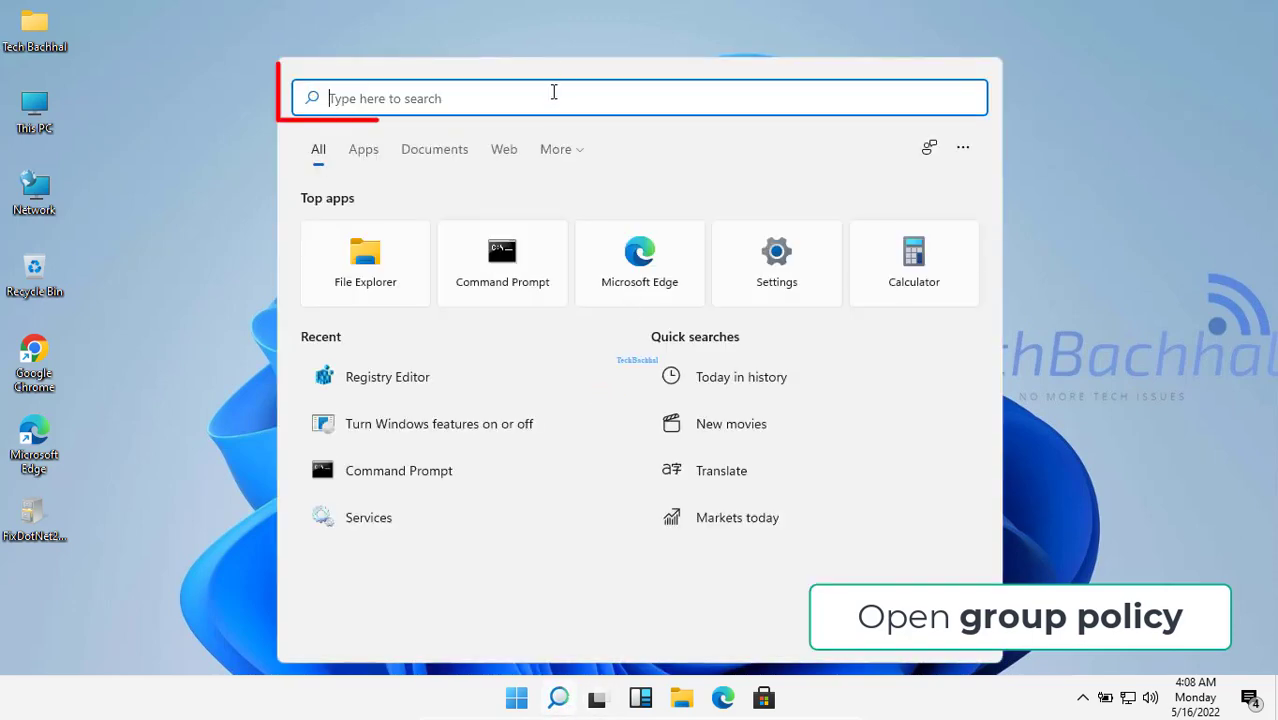
pyautogui.write('gr')
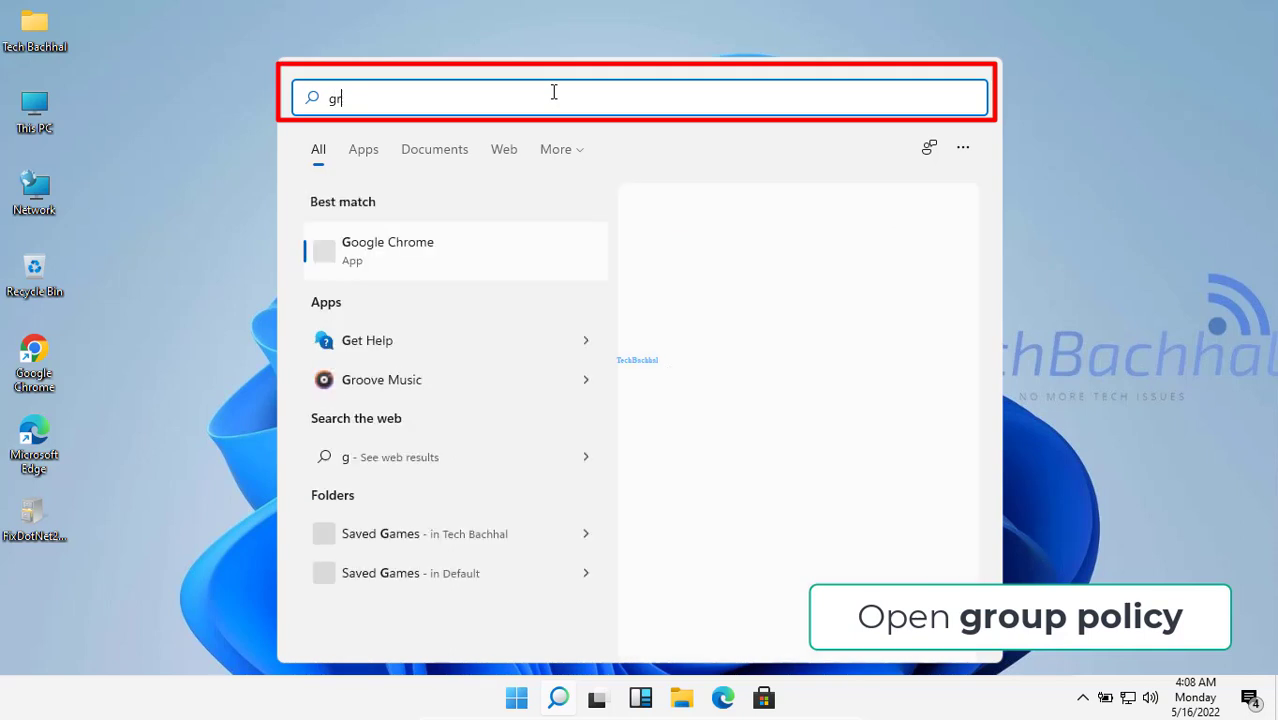
pyautogui.write('oup')
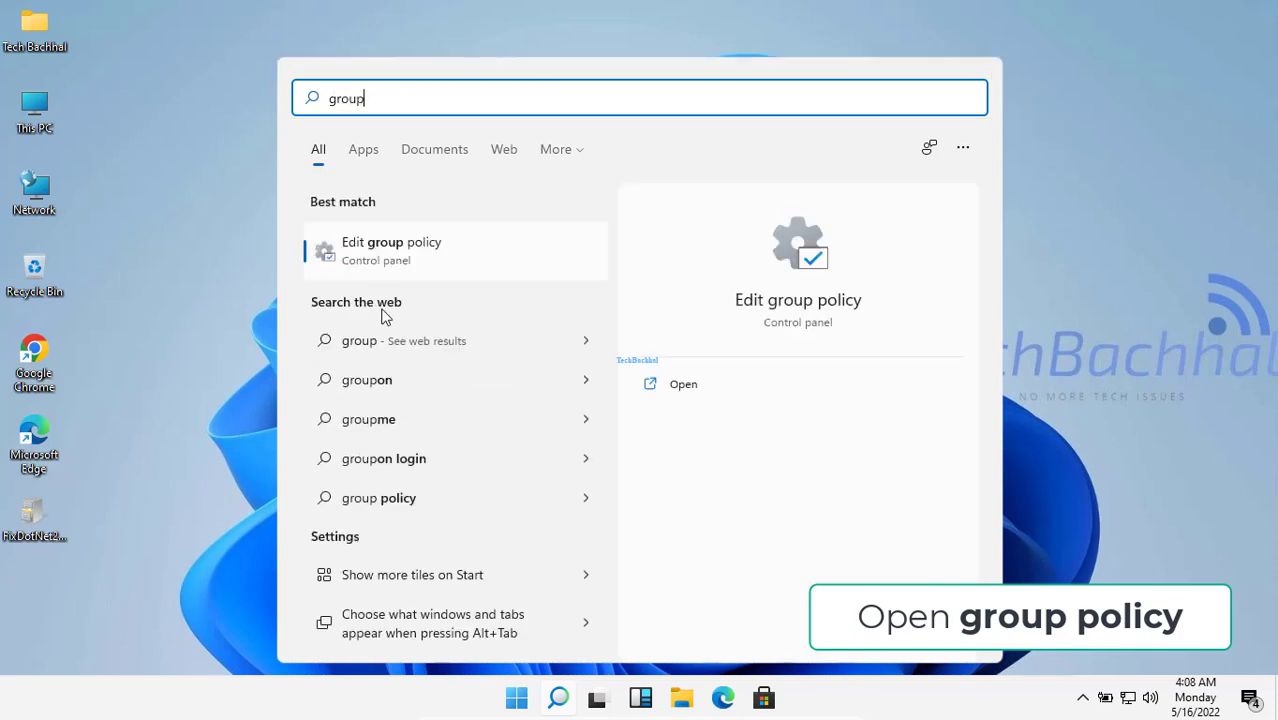
pyautogui.click(398, 258)
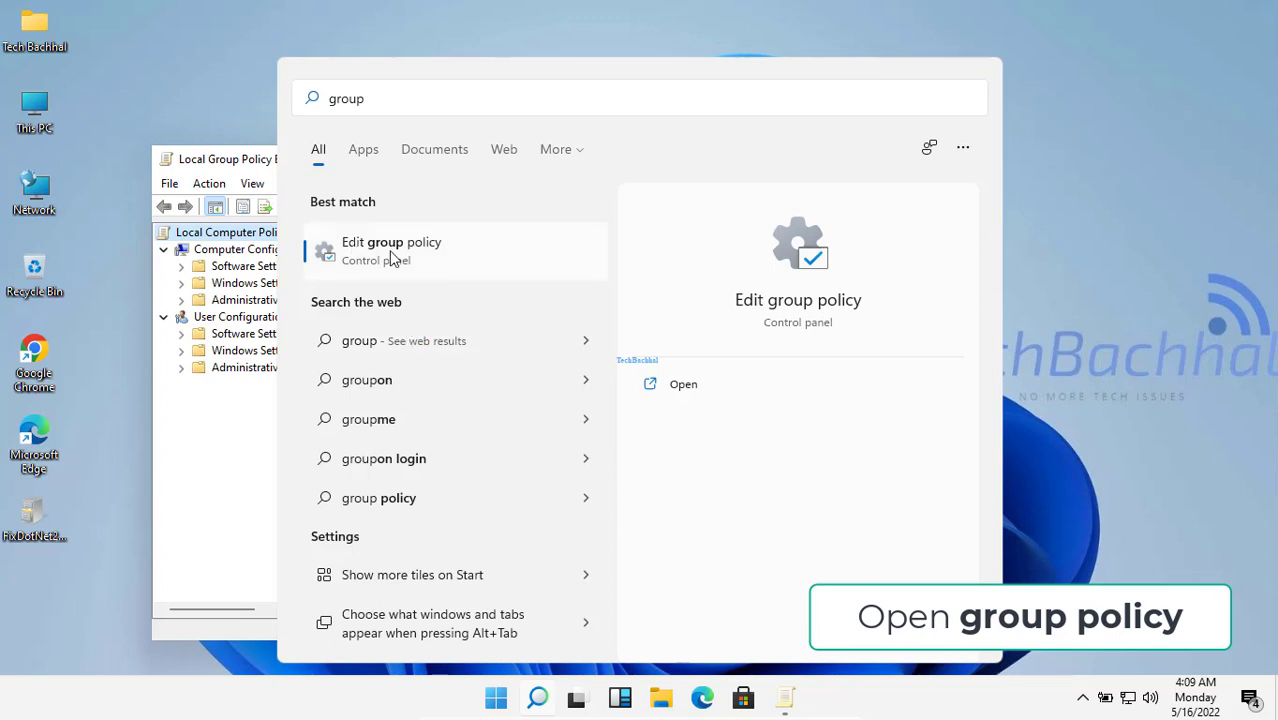
pyautogui.click(245, 170)
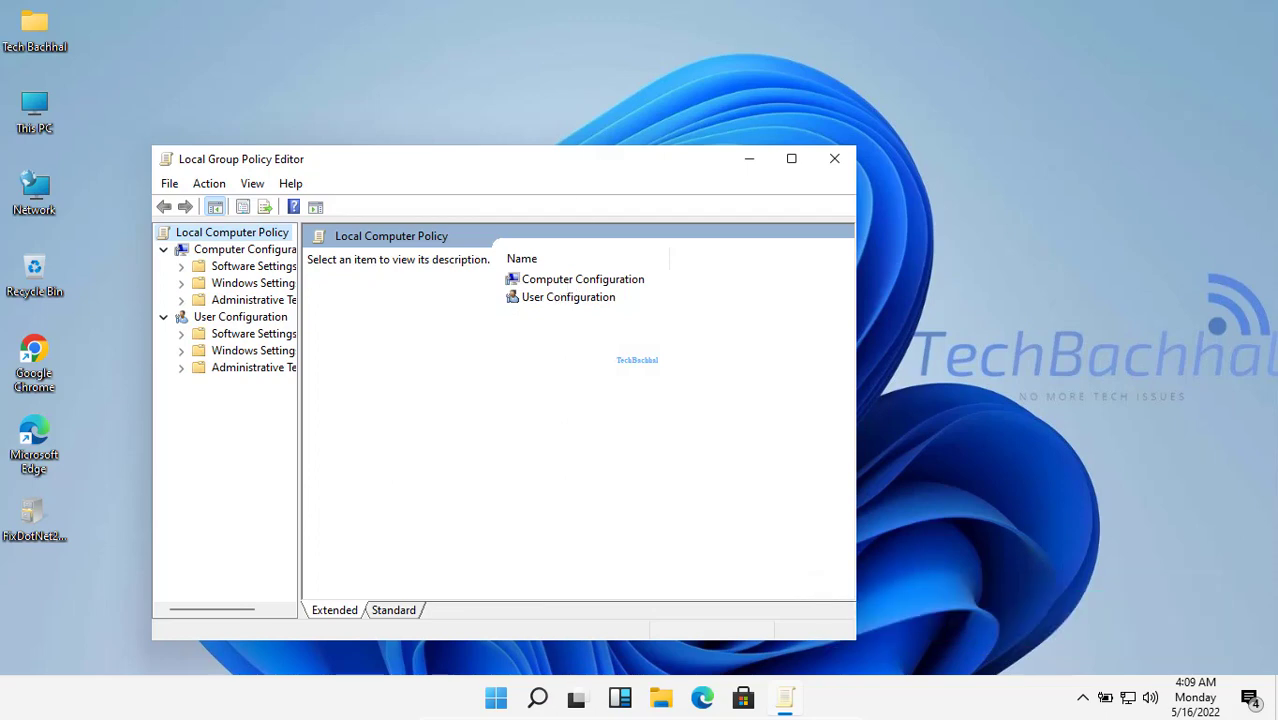
# Reposition the Local Group Policy Editor window and open Computer Configuration > Administrative Templates > System
pyautogui.moveTo(590, 171); pyautogui.dragTo(673, 117)
pyautogui.doubleClick(647, 230)
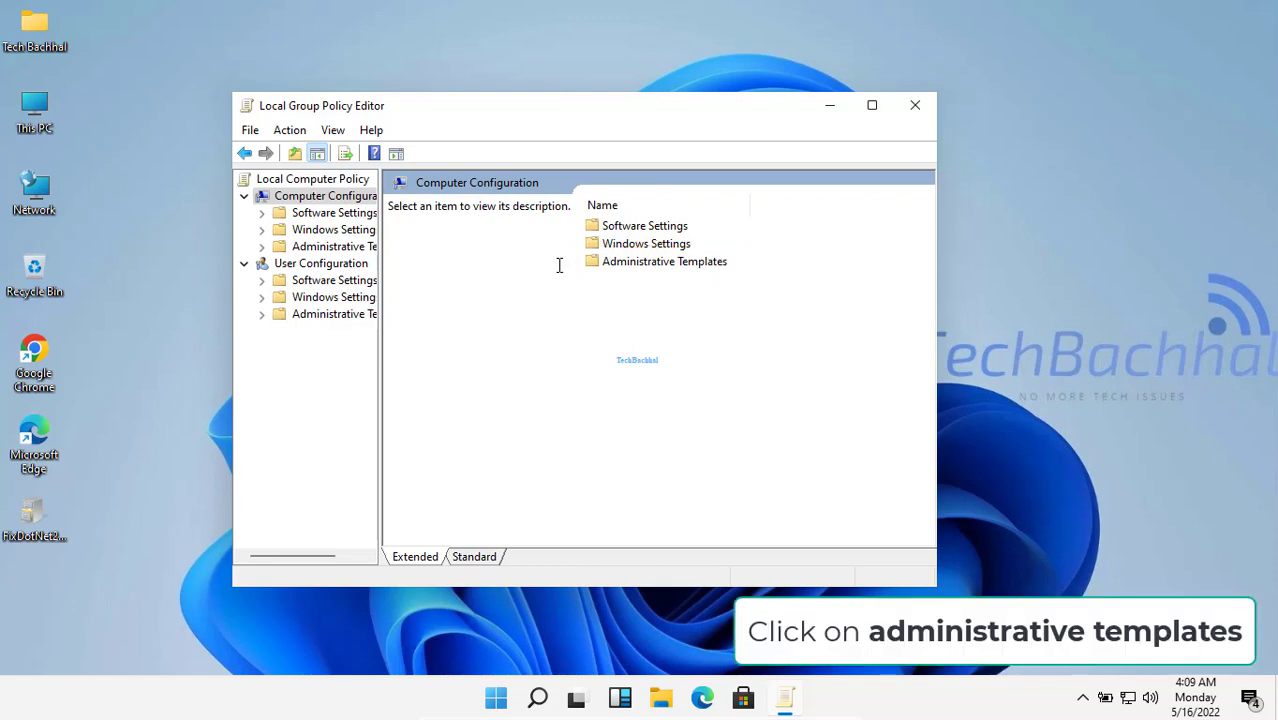
pyautogui.doubleClick(620, 262)
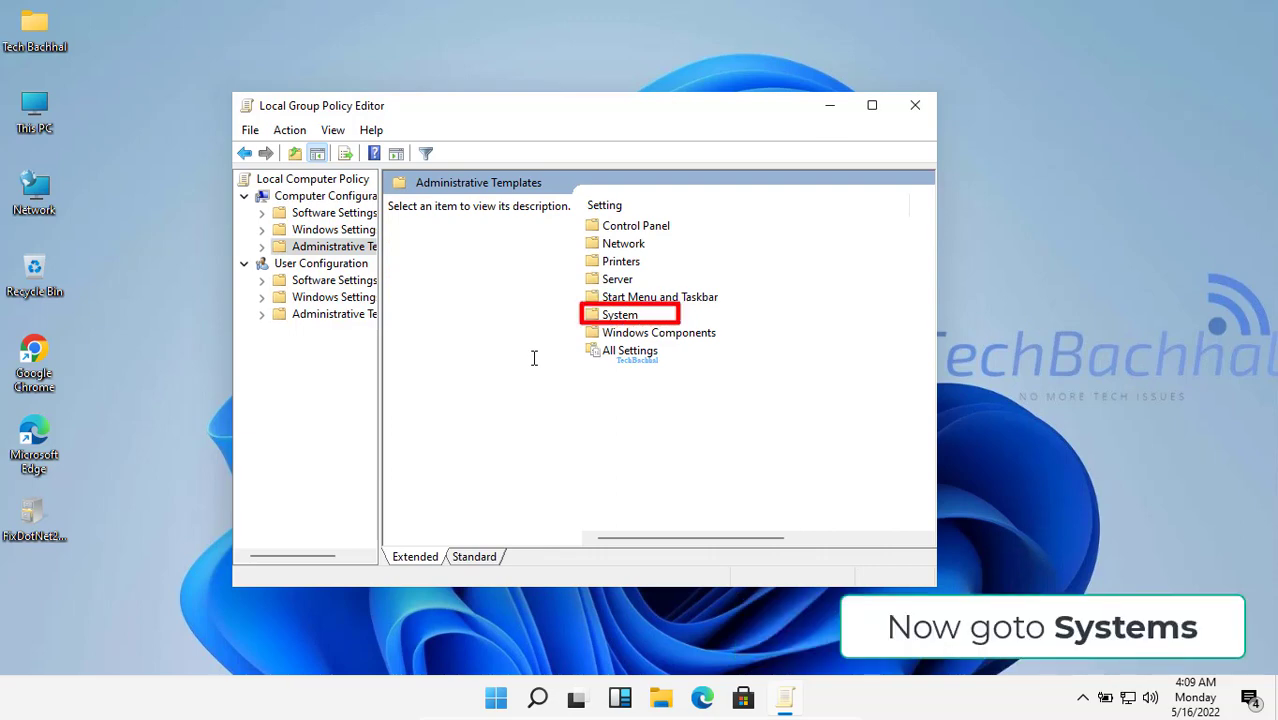
pyautogui.click(615, 318)
pyautogui.doubleClick(615, 318)
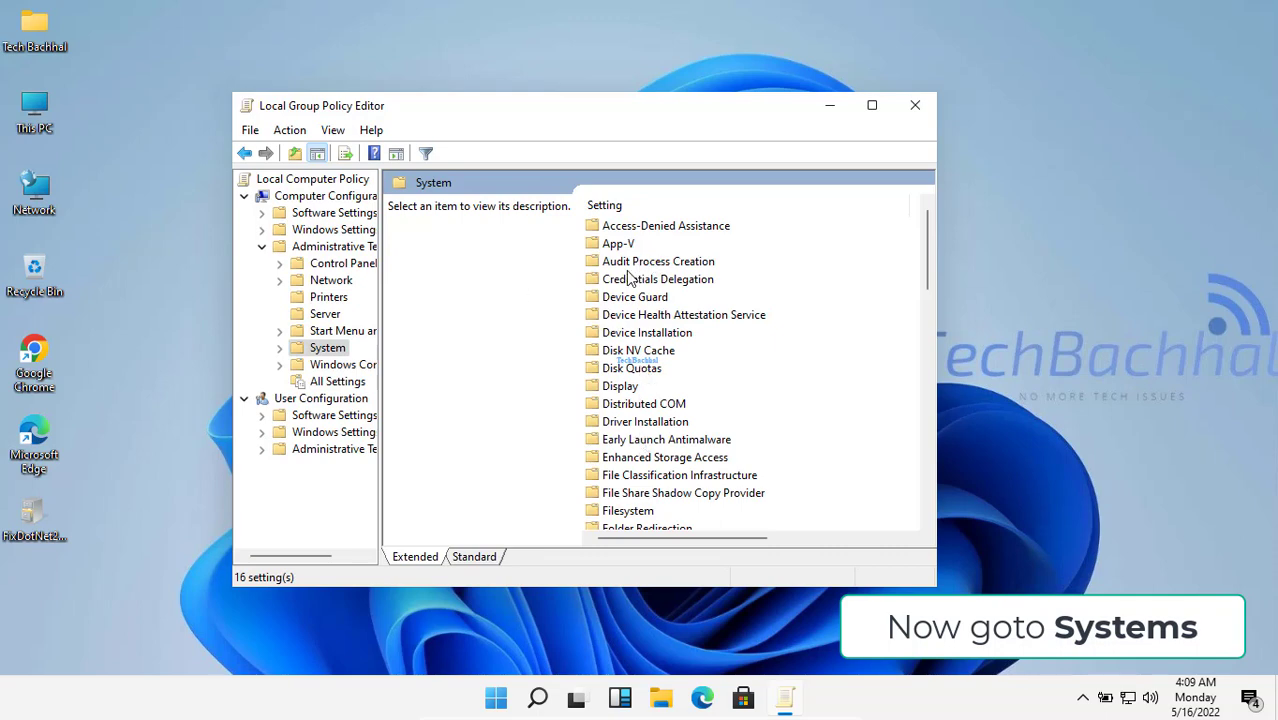
# Open the Filesystem folder under System and open its Enable Win32 long paths policy for editing
pyautogui.scroll(-18, 615, 368)
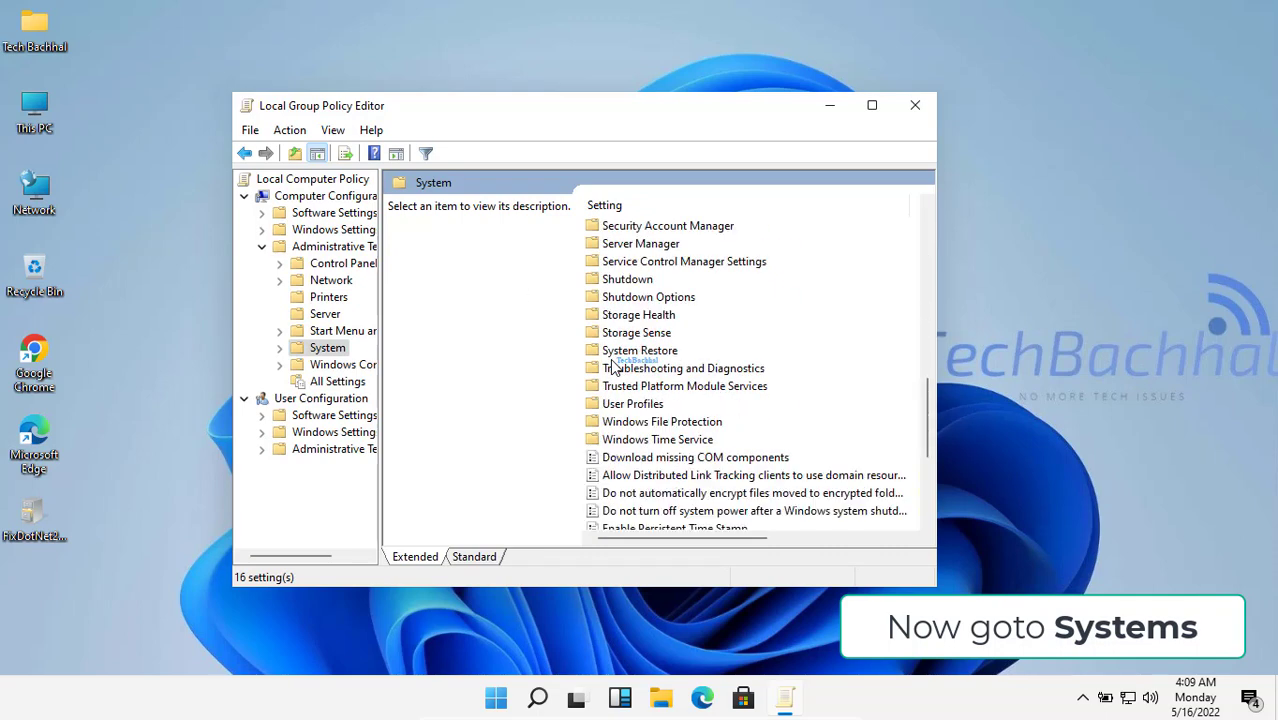
pyautogui.scroll(9, 615, 368)
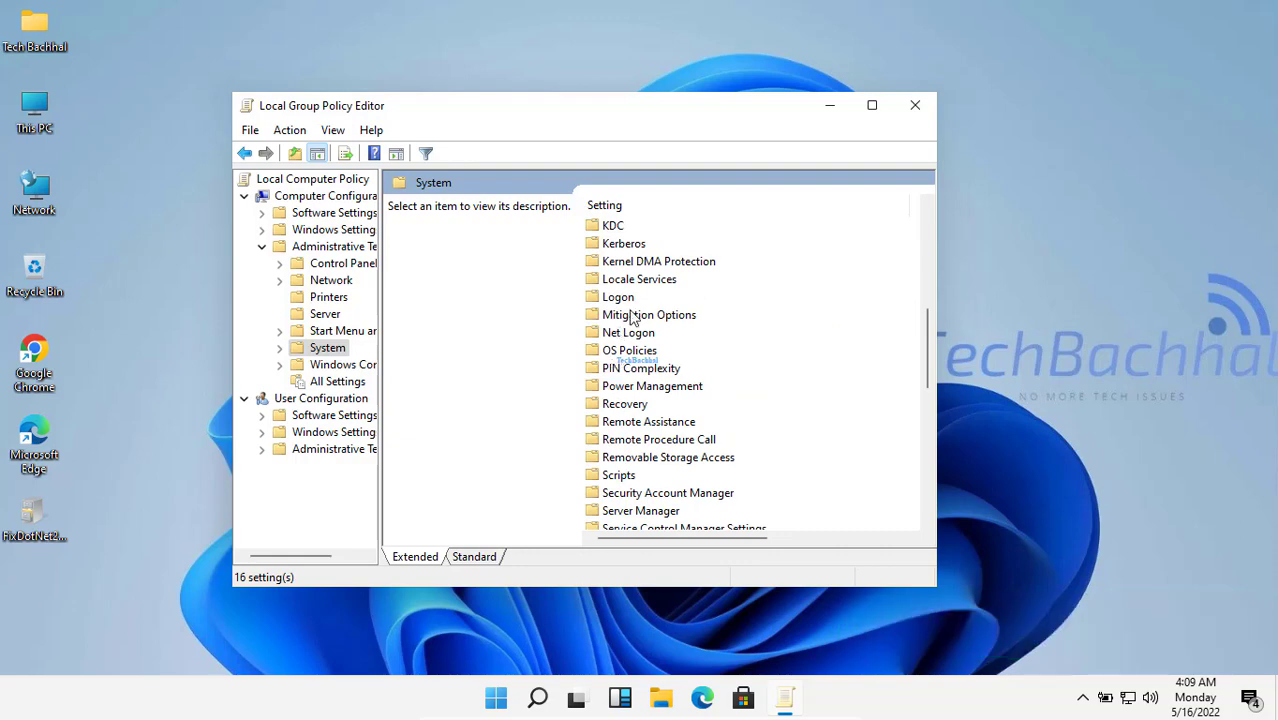
pyautogui.scroll(7, 630, 300)
pyautogui.scroll(-5, 630, 300)
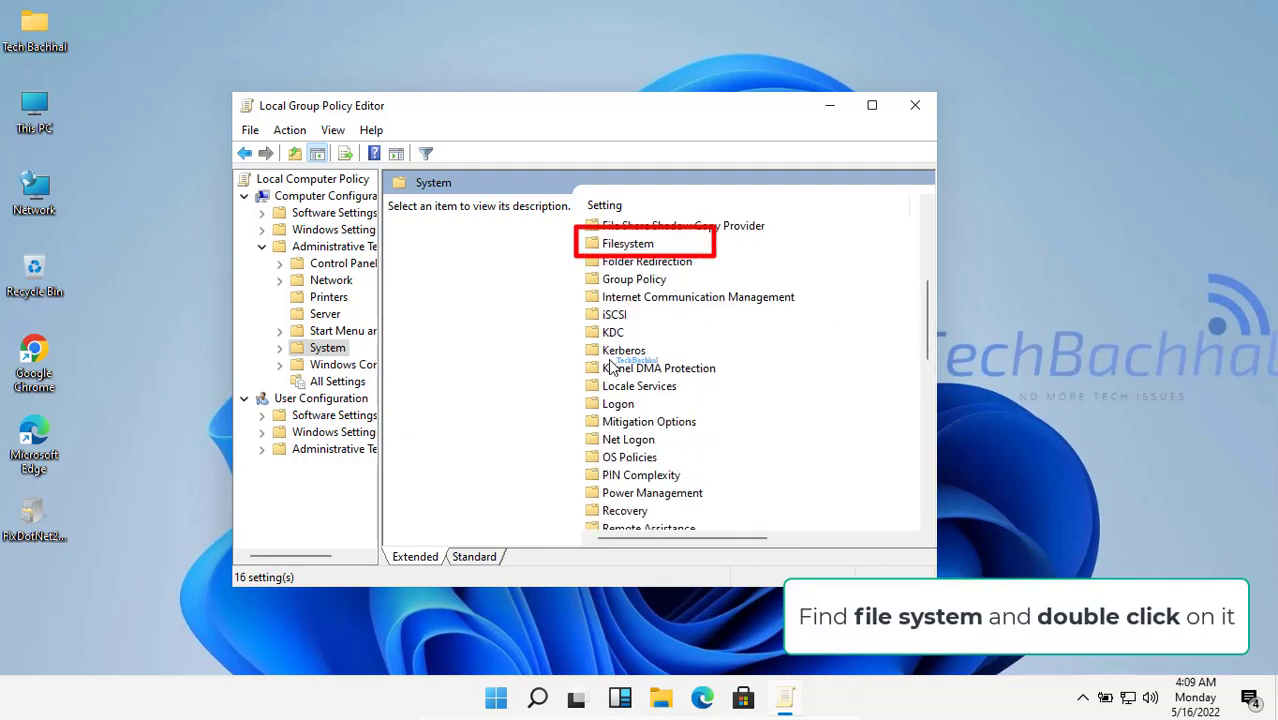
pyautogui.doubleClick(628, 244)
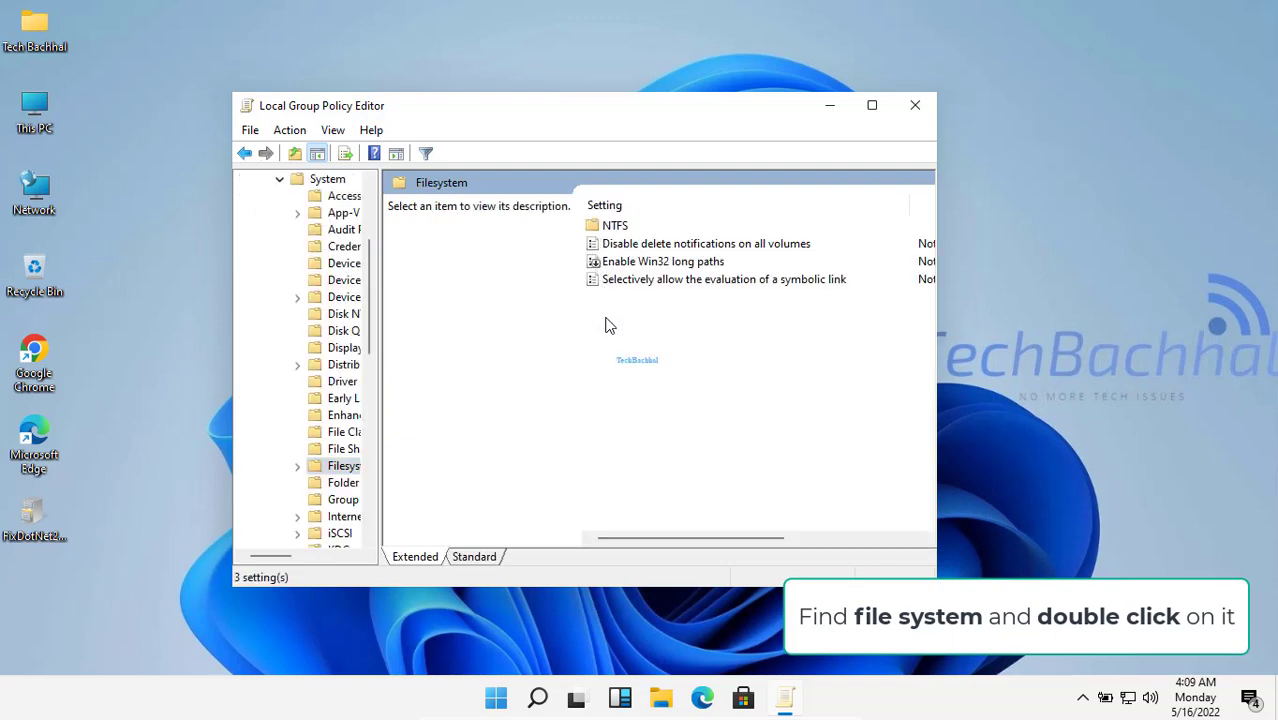
pyautogui.click(632, 266)
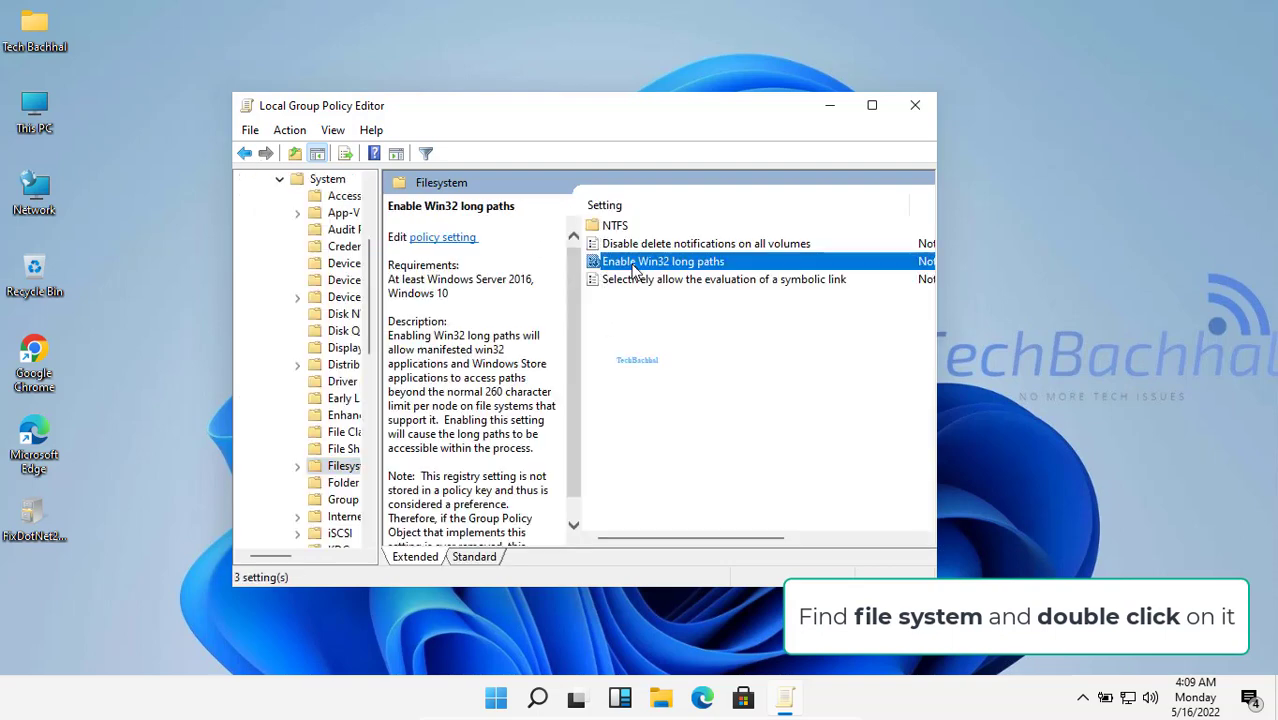
pyautogui.doubleClick(600, 263)
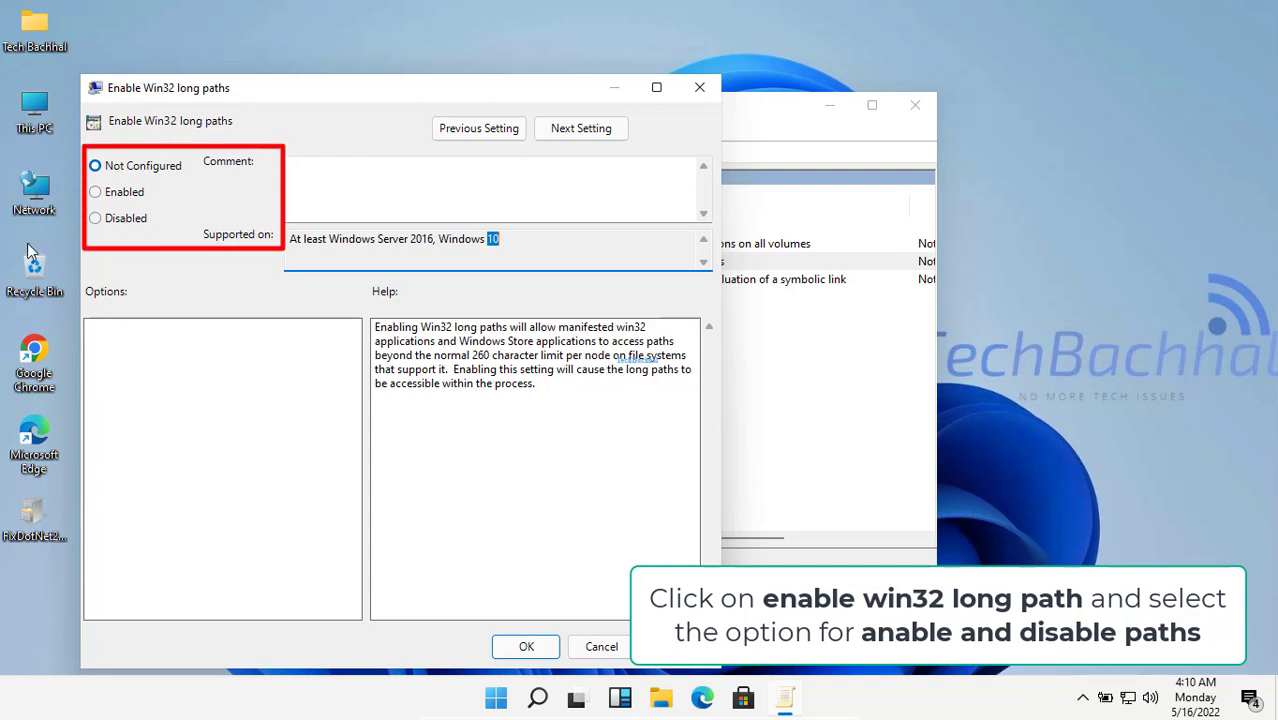
# Switch the Enable Win32 long paths policy back and forth between Enabled and Disabled
pyautogui.click(95, 191)
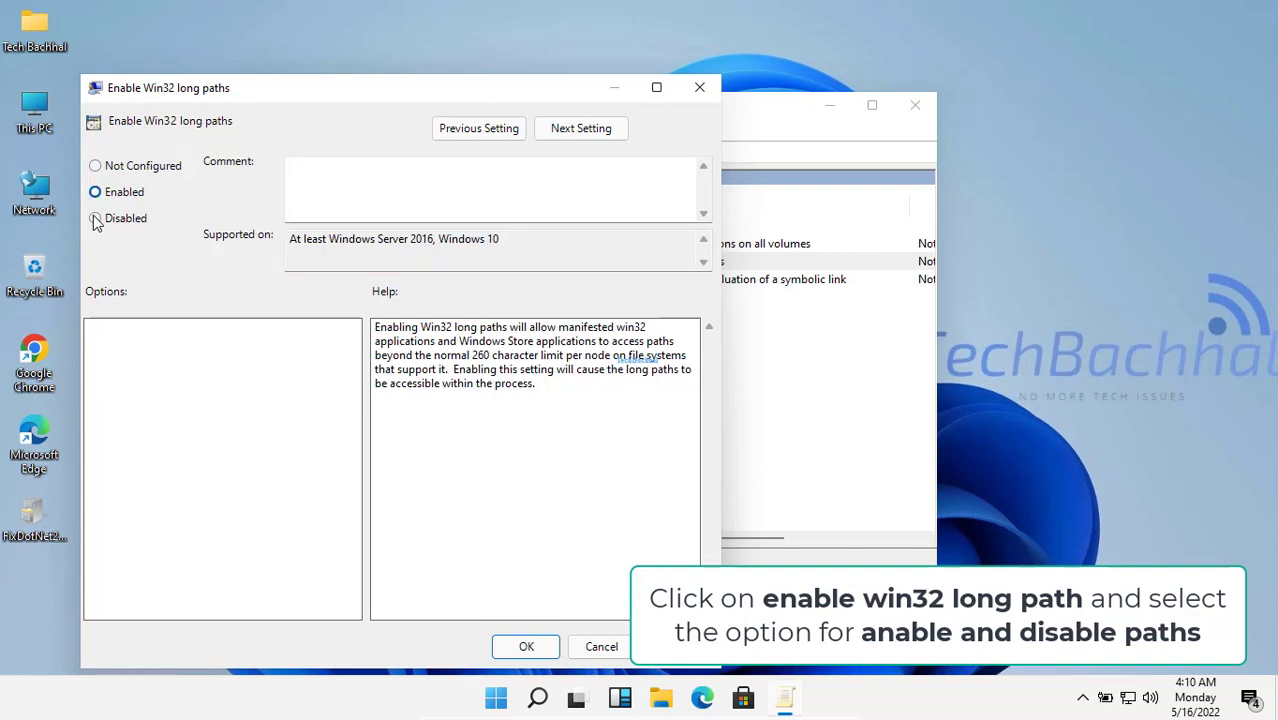
pyautogui.click(95, 219)
pyautogui.click(95, 193)
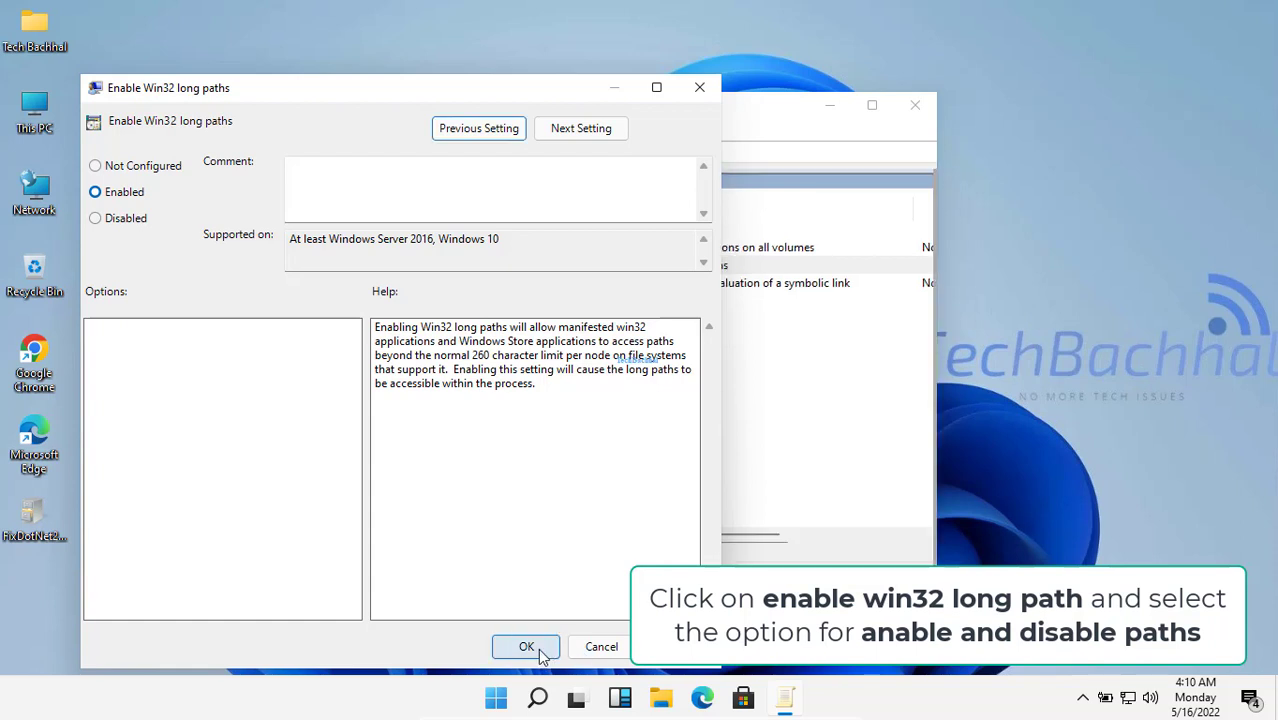
pyautogui.click(143, 220)
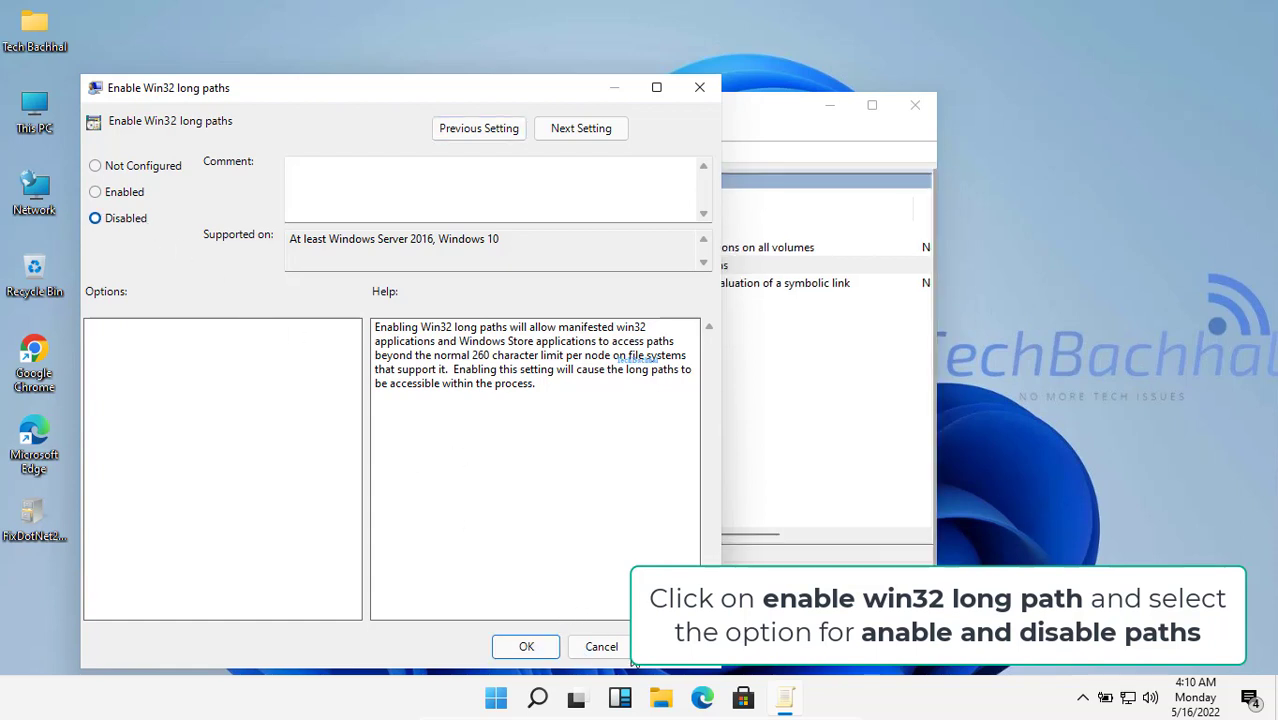
# Set the Enable Win32 long paths policy to Not Configured and save it
pyautogui.click(111, 170)
pyautogui.click(526, 646)
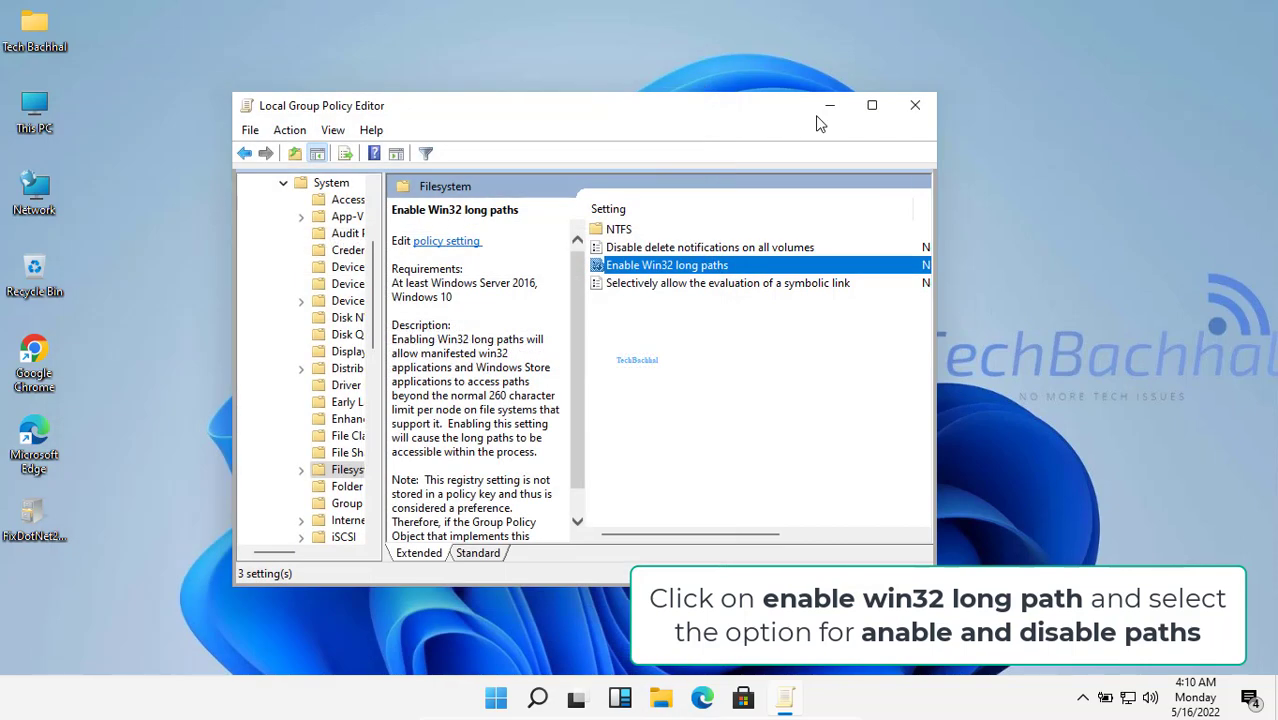
# Close the Local Group Policy Editor and refresh the desktop
pyautogui.click(915, 105)
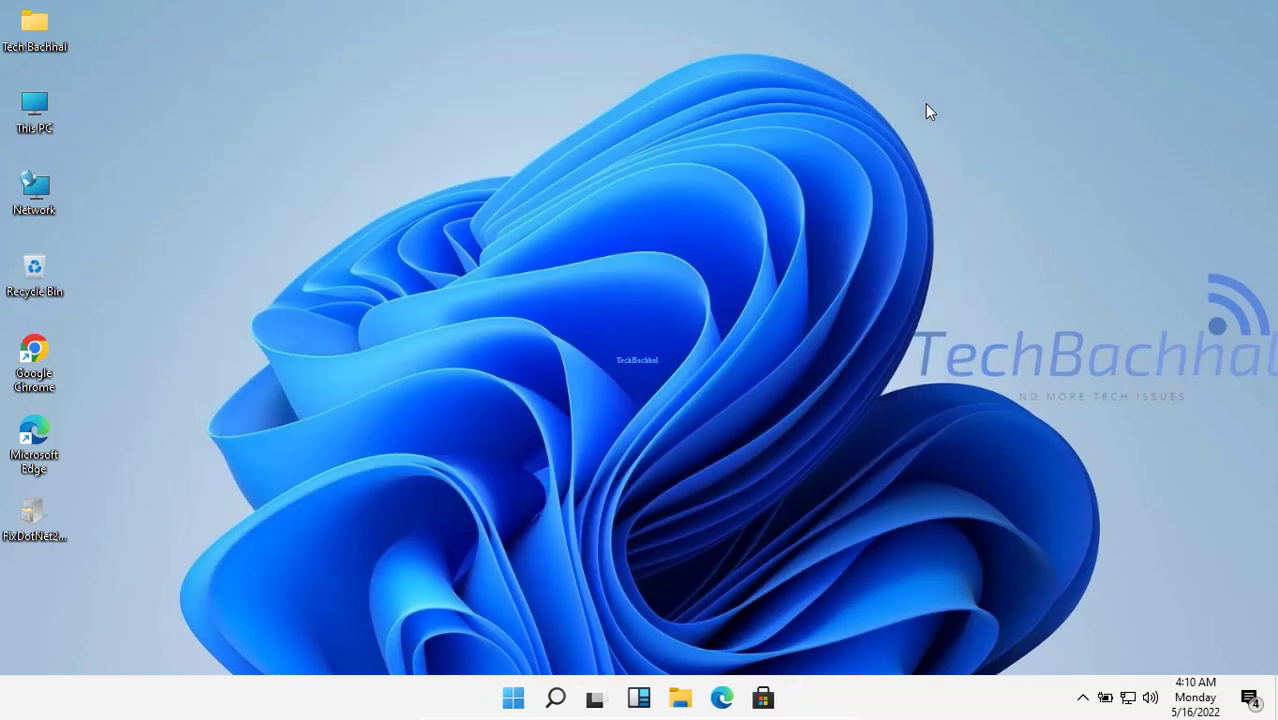
pyautogui.rightClick(537, 223)
pyautogui.click(564, 279)
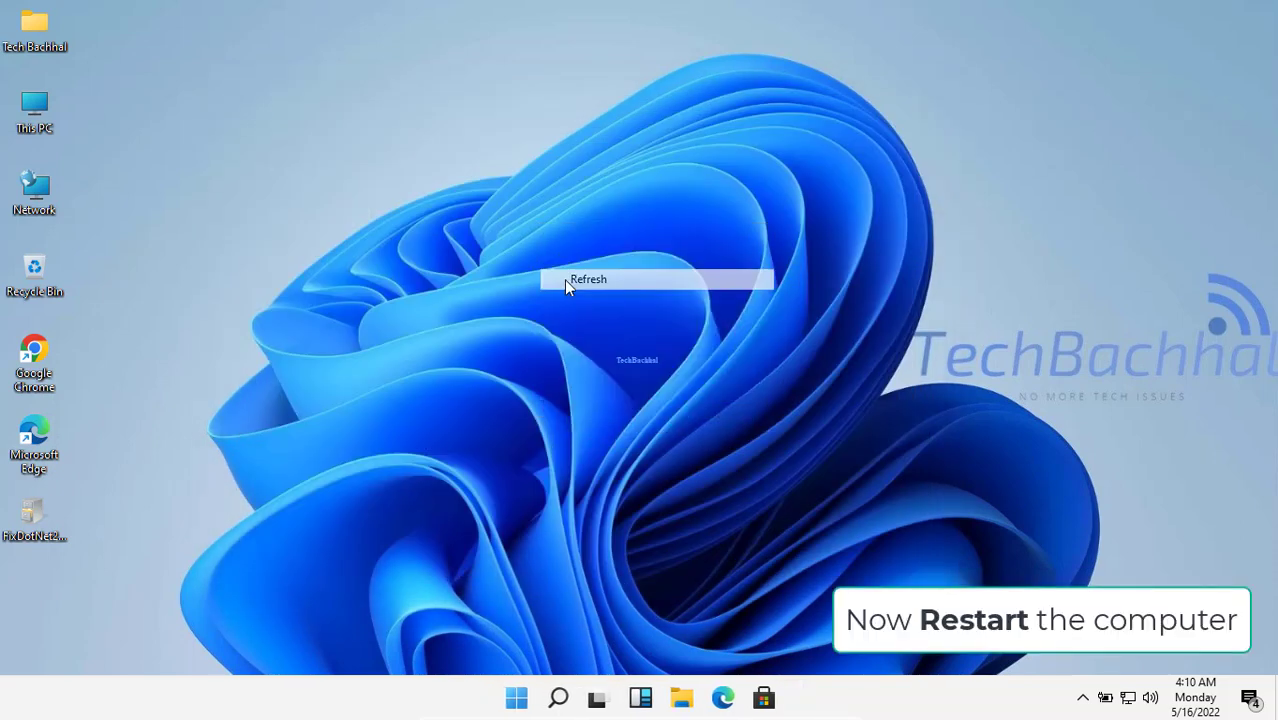
# Restart the computer
pyautogui.click(559, 708)
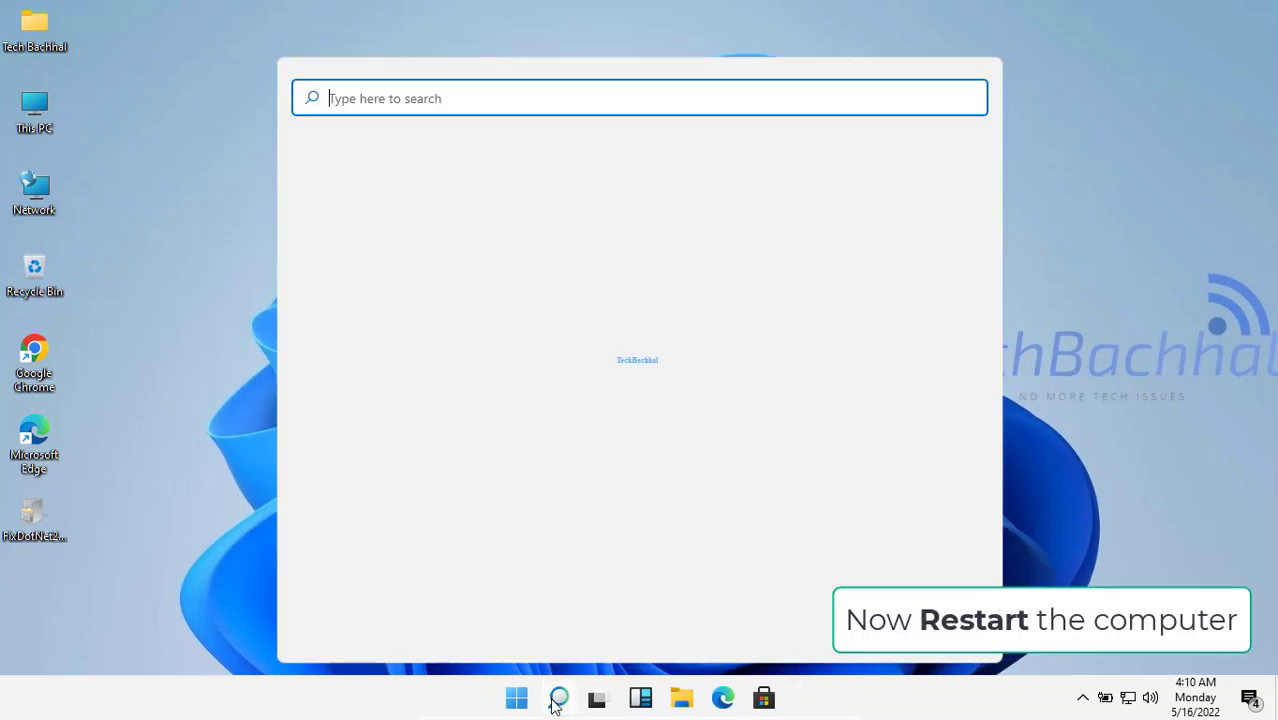
pyautogui.click(556, 696)
pyautogui.rightClick(516, 698)
pyautogui.moveTo(560, 622)
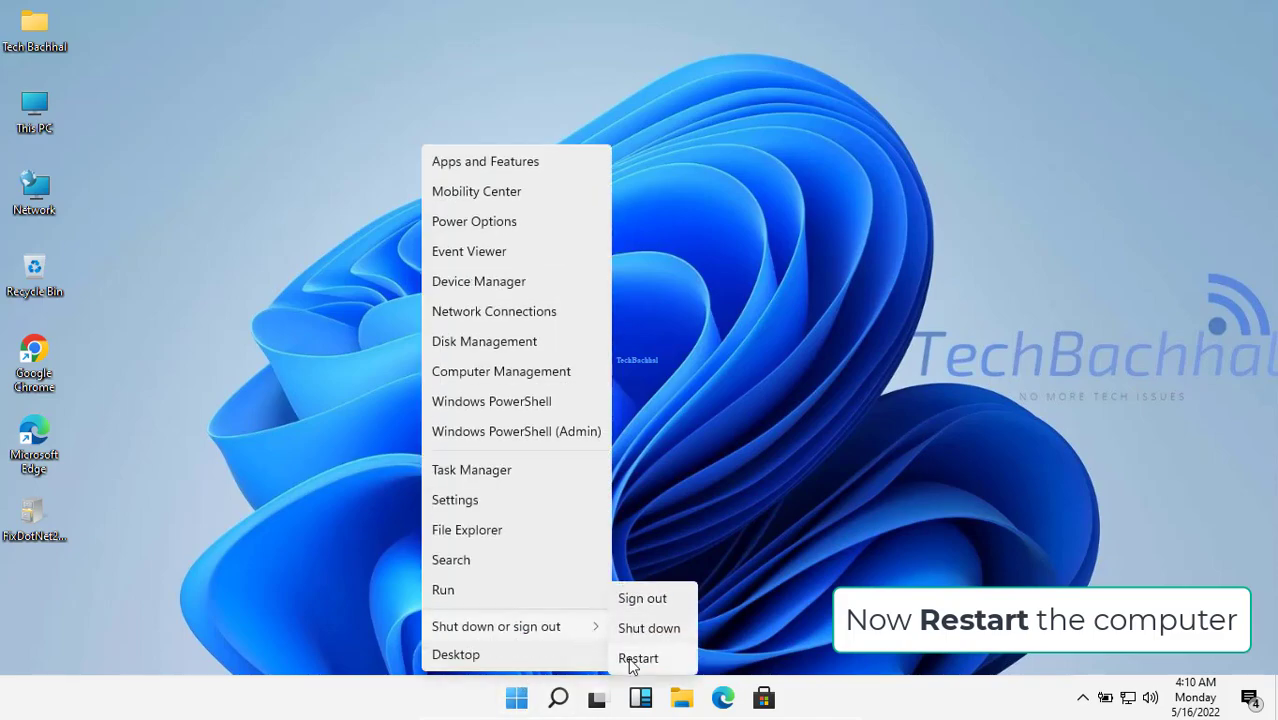
pyautogui.click(633, 658)
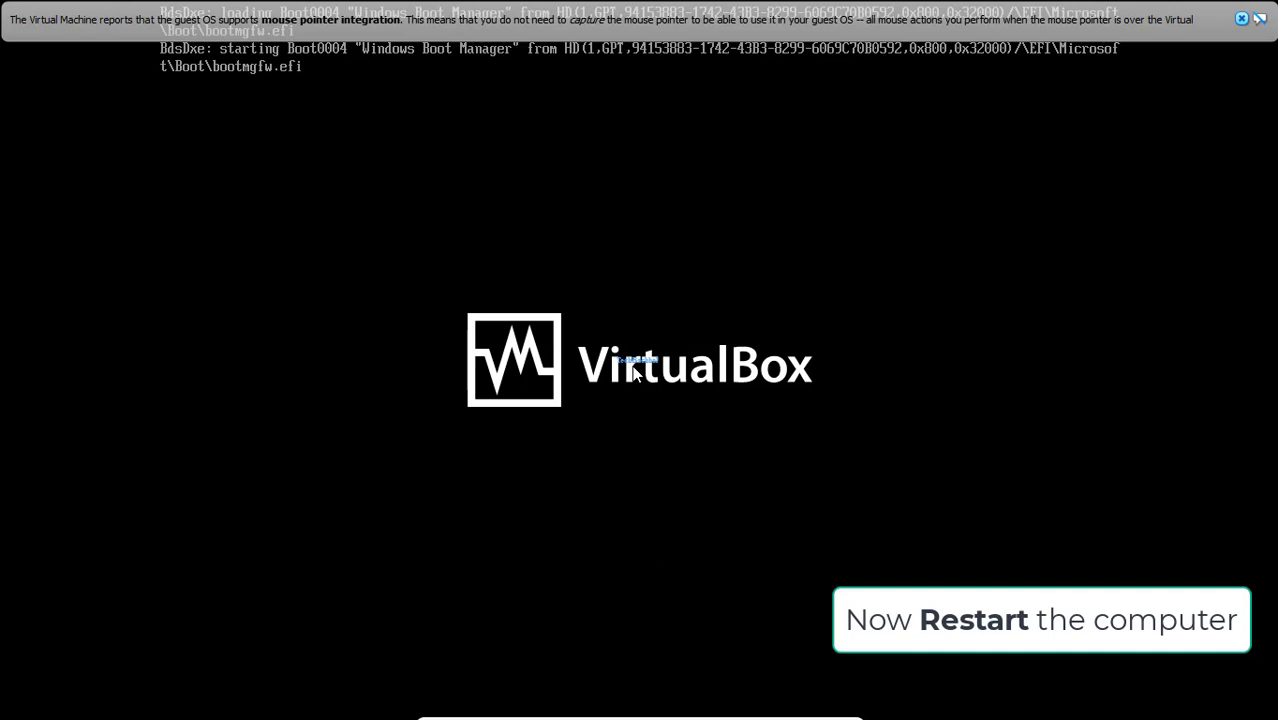
# Dismiss the mouse pointer integration notice and sign in to Windows with the account password
pyautogui.click(1241, 18)
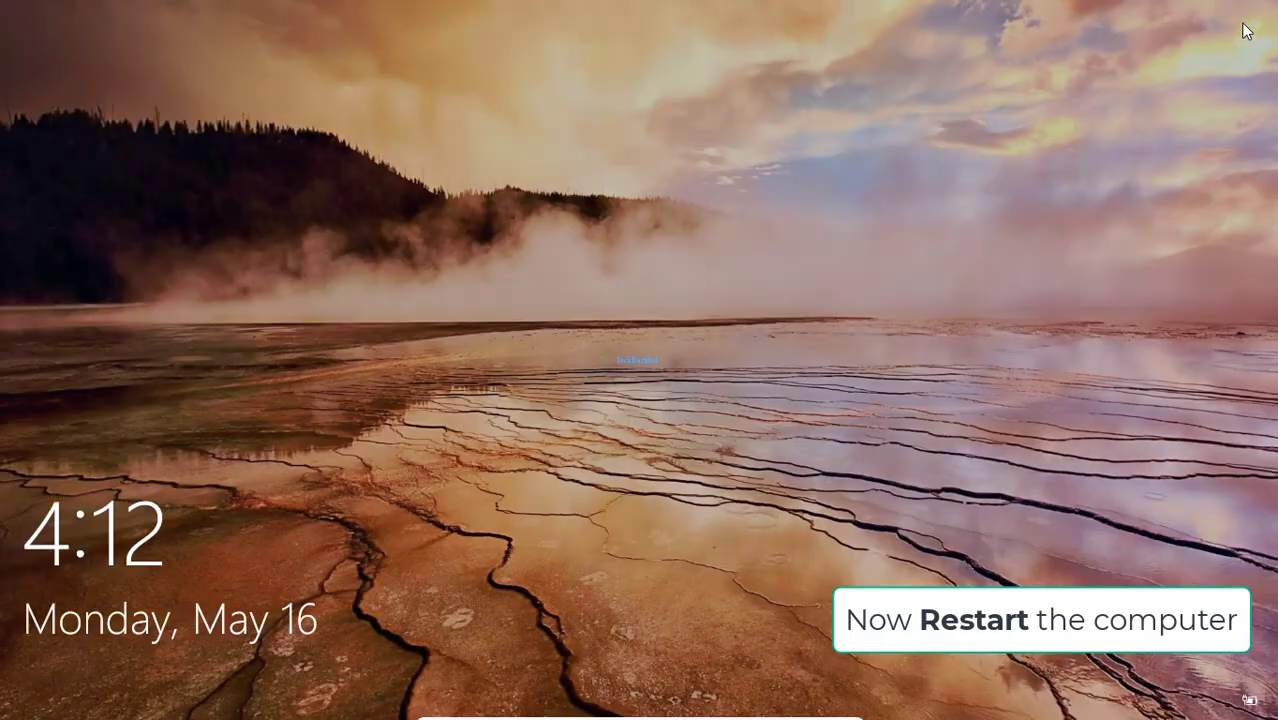
pyautogui.click(1245, 30)
pyautogui.write('******')
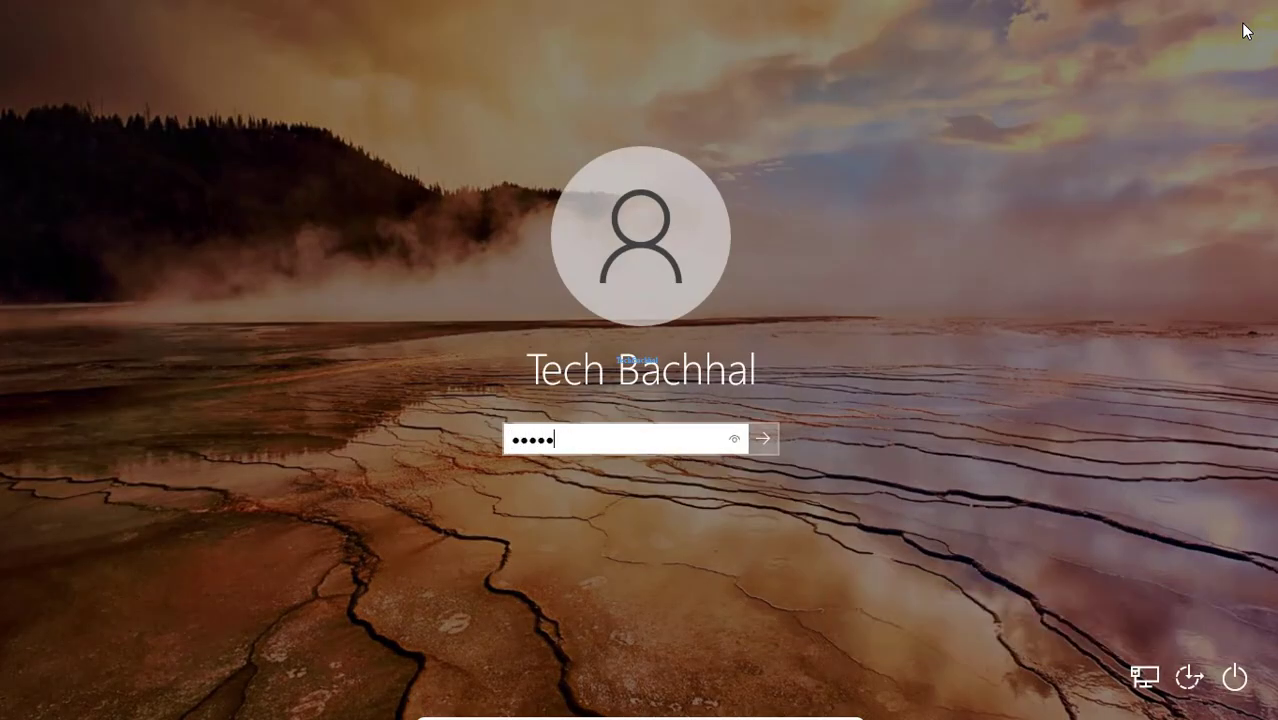
pyautogui.press('Return')
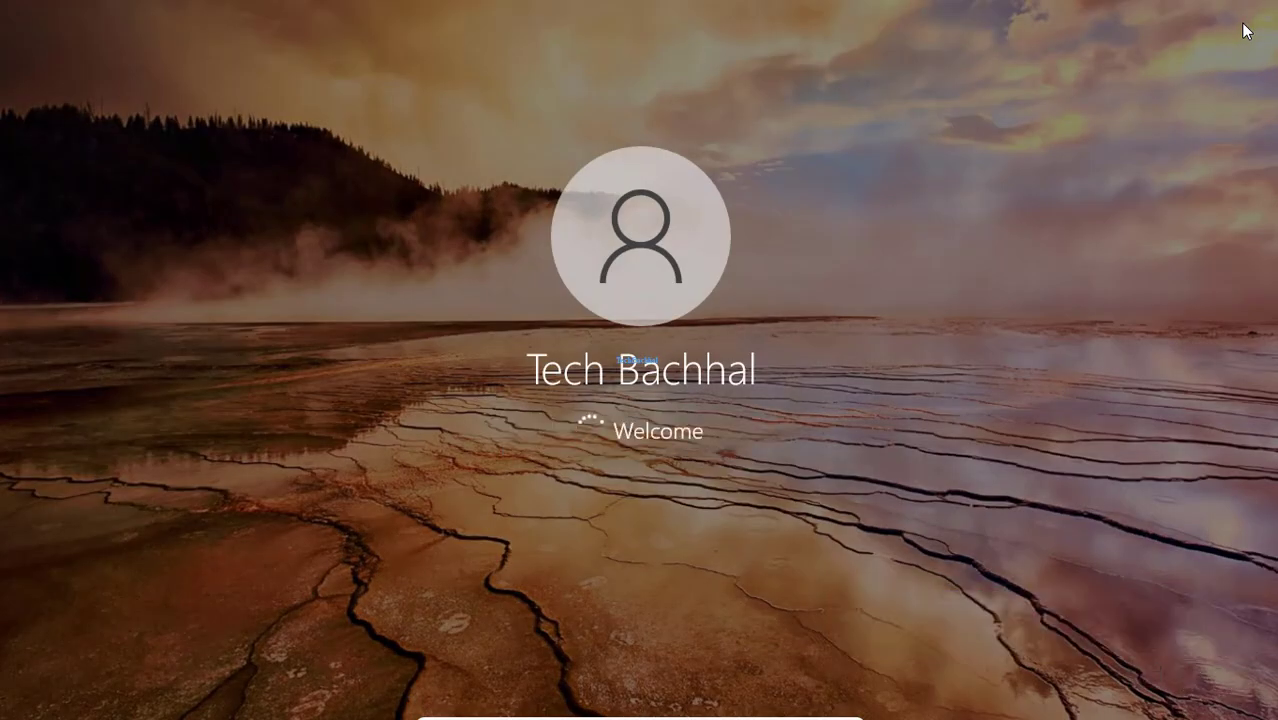